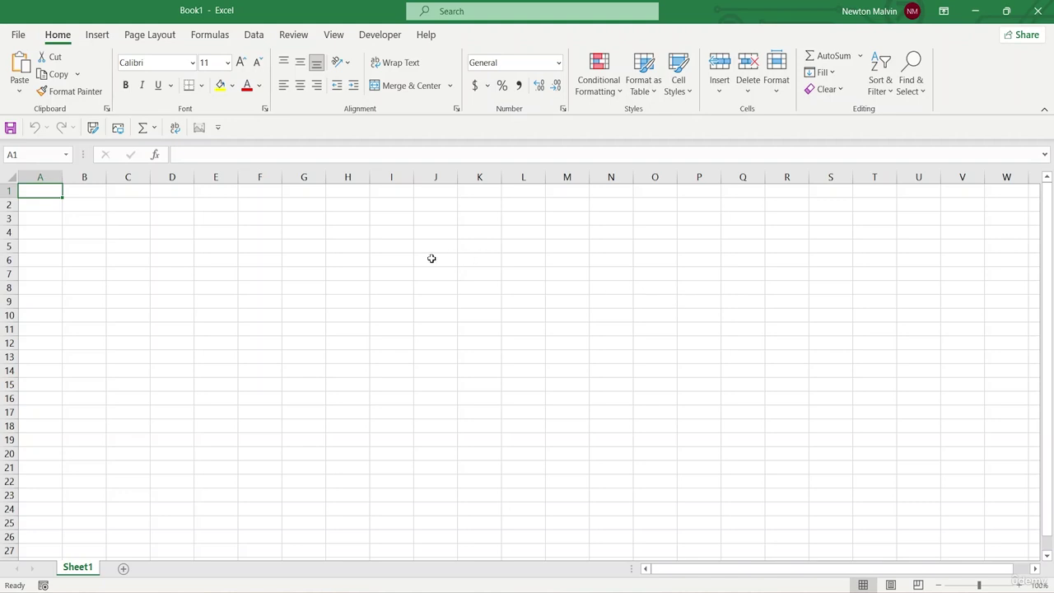
# - Enter the column heading Months in cell D5
pyautogui.click(163, 254)
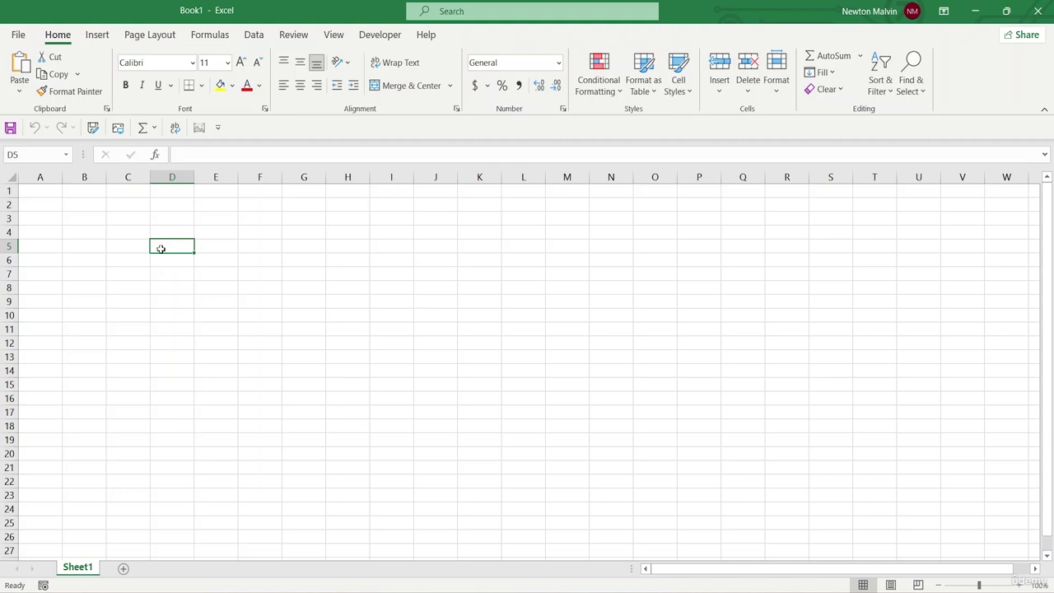
pyautogui.doubleClick(161, 249)
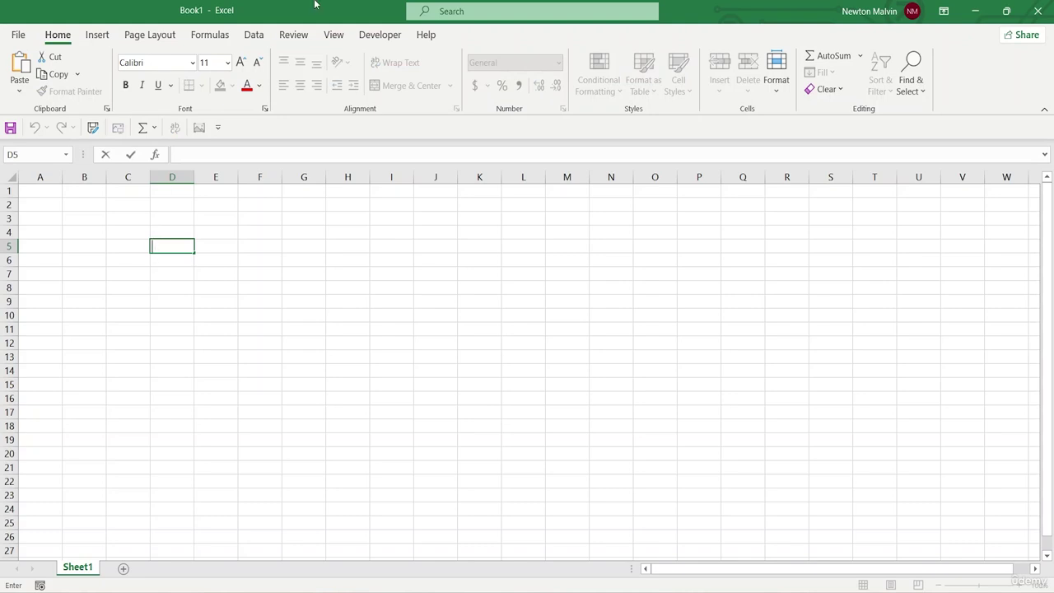
pyautogui.write('Months')
pyautogui.click(219, 259)
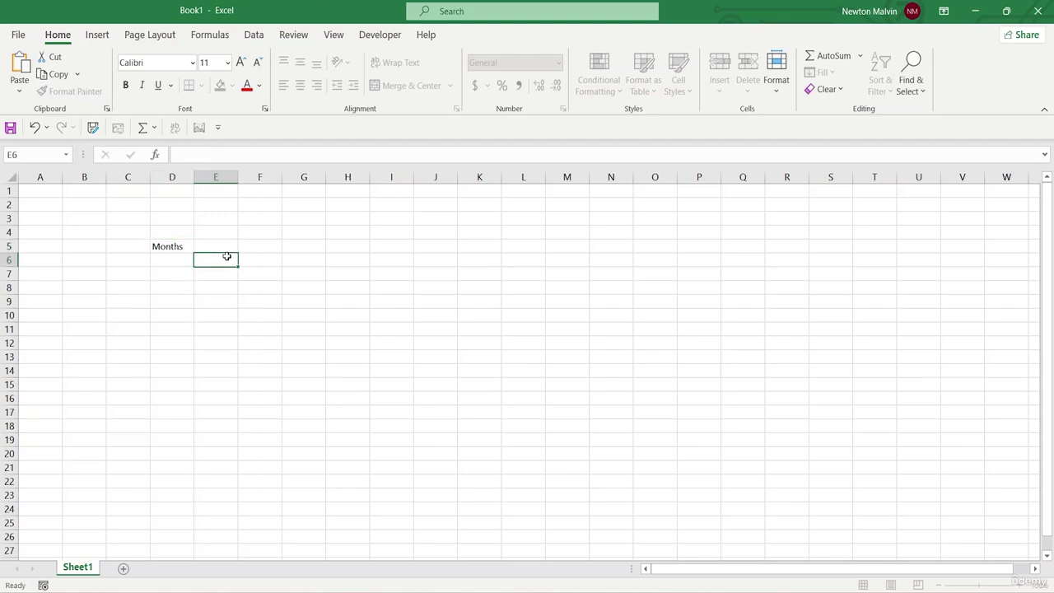
# - Edit the heading in D5 by deleting its last three letters and re-entering them as "ths"
pyautogui.click(183, 245)
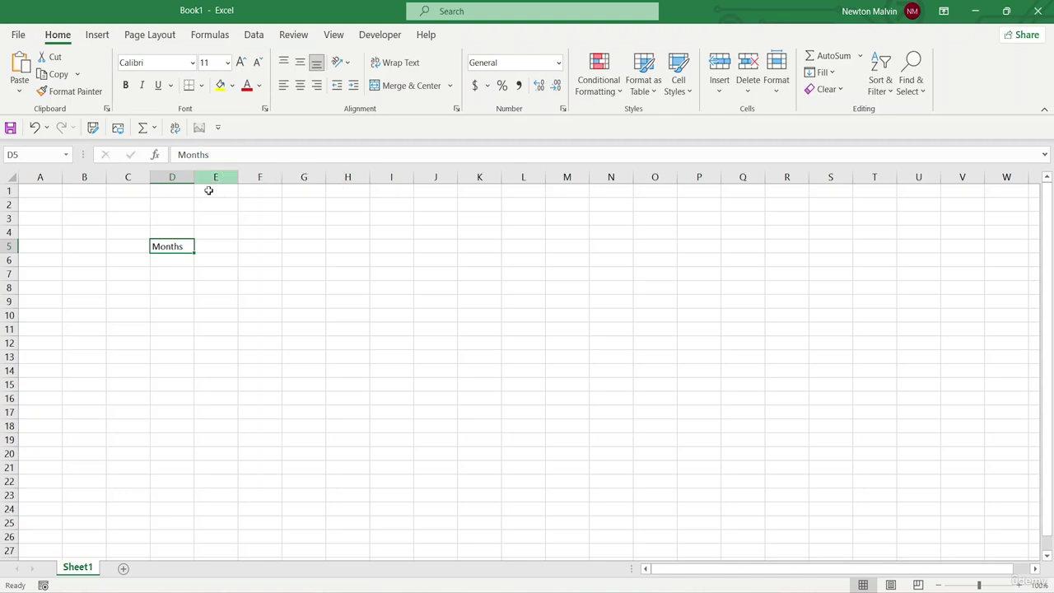
pyautogui.click(219, 159)
pyautogui.press('BackSpace')
pyautogui.press('BackSpace')
pyautogui.press('BackSpace')
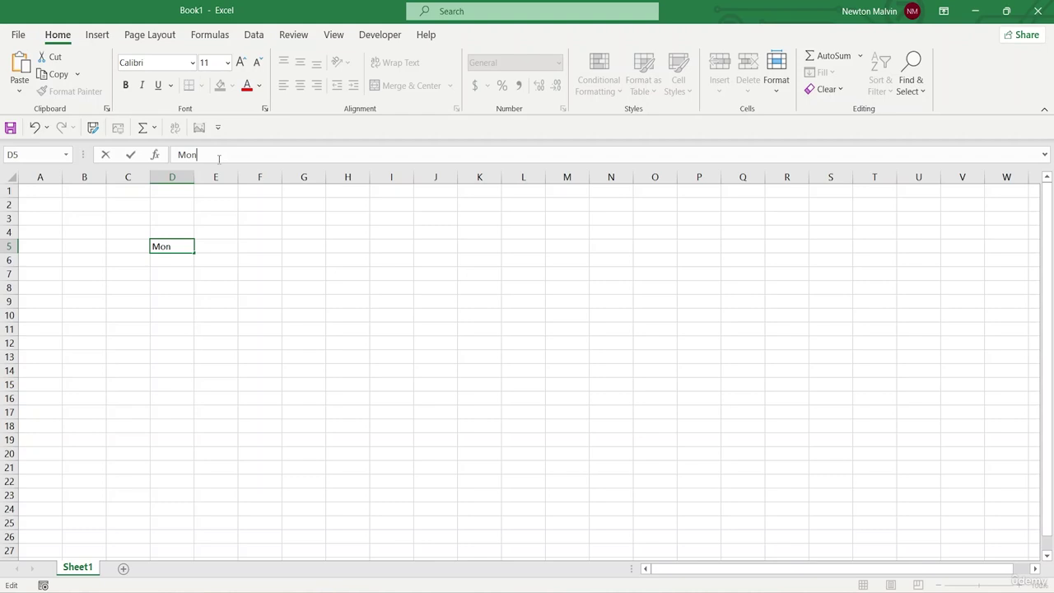
pyautogui.write('ths')
pyautogui.click(221, 257)
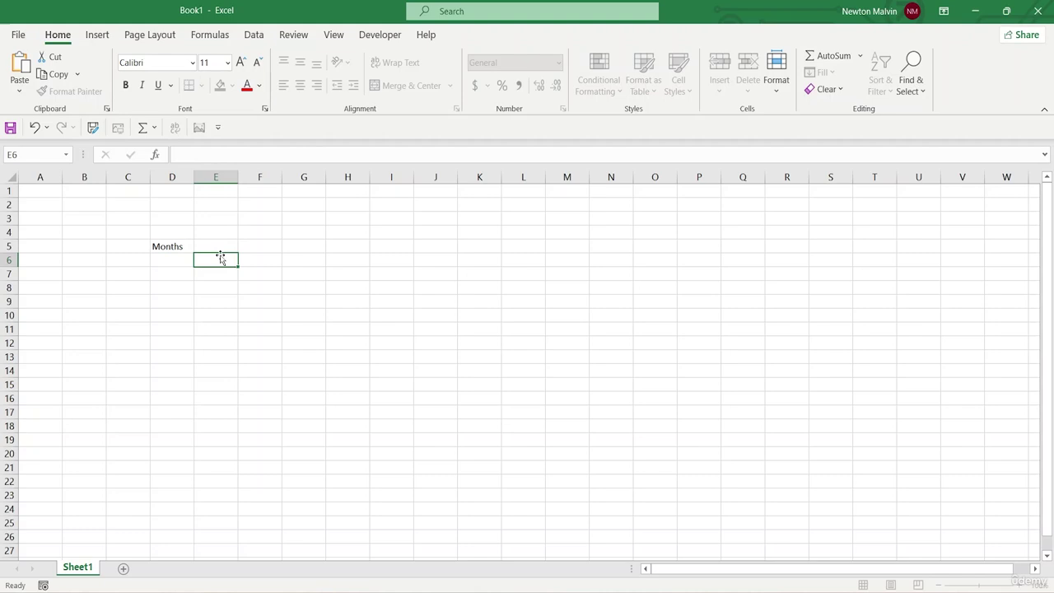
# - Enter Jan in cell D6, directly below the Months heading
pyautogui.click(168, 250)
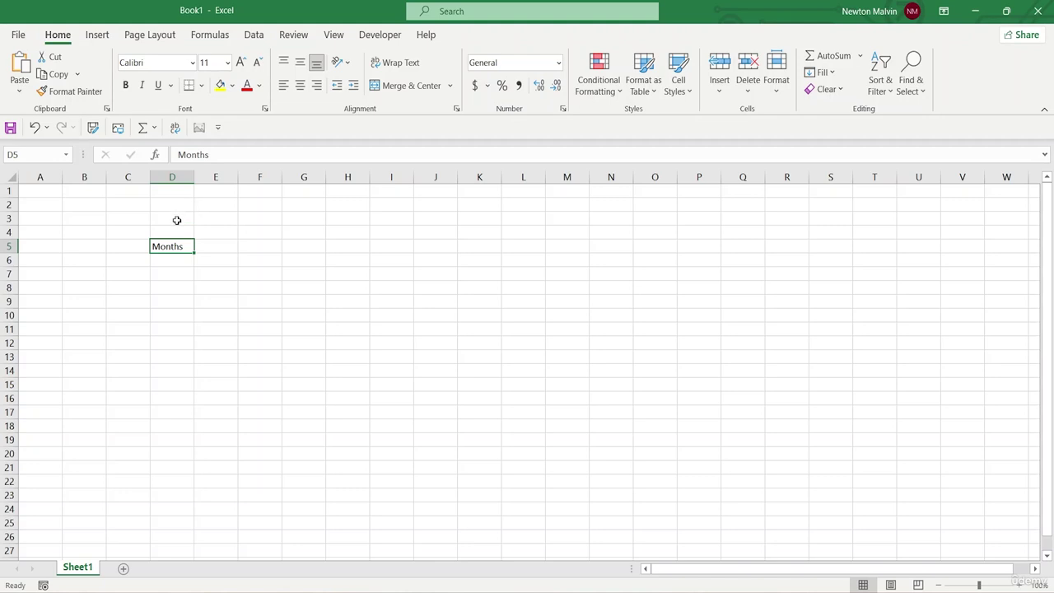
pyautogui.click(169, 264)
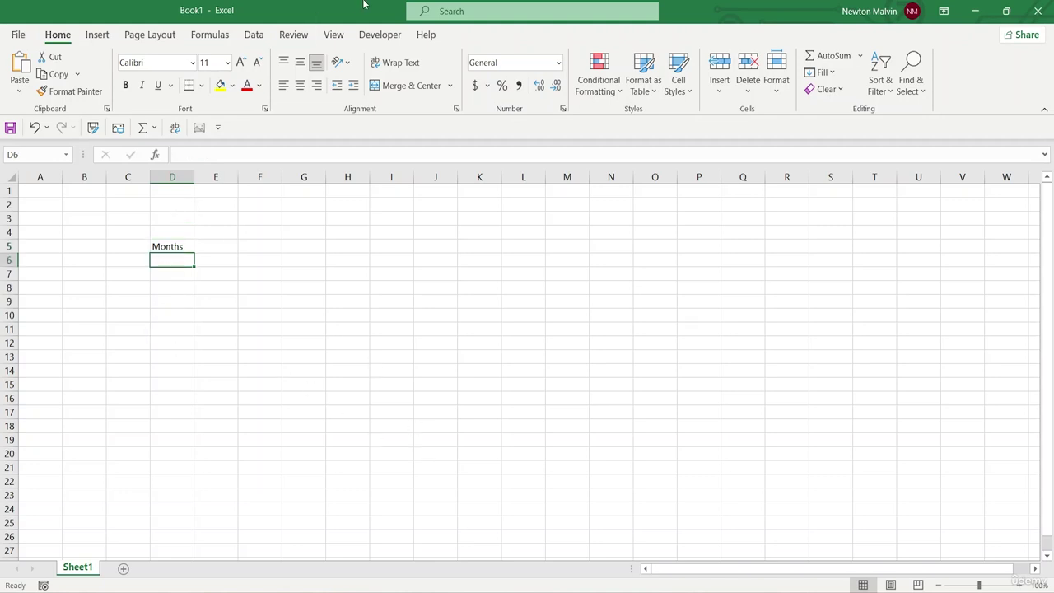
pyautogui.write('Ja')
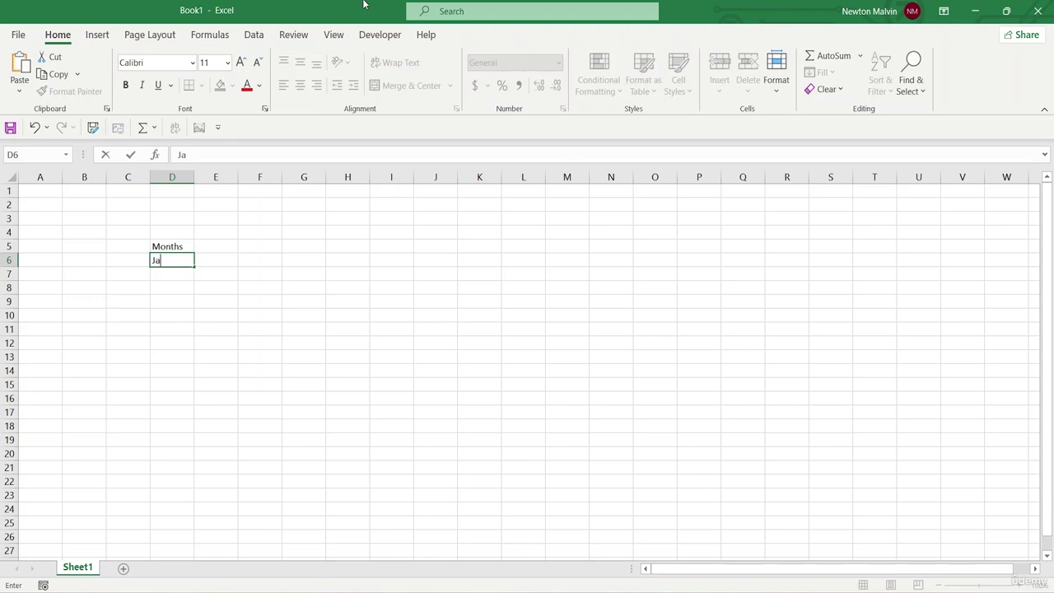
pyautogui.write('n')
pyautogui.click(205, 264)
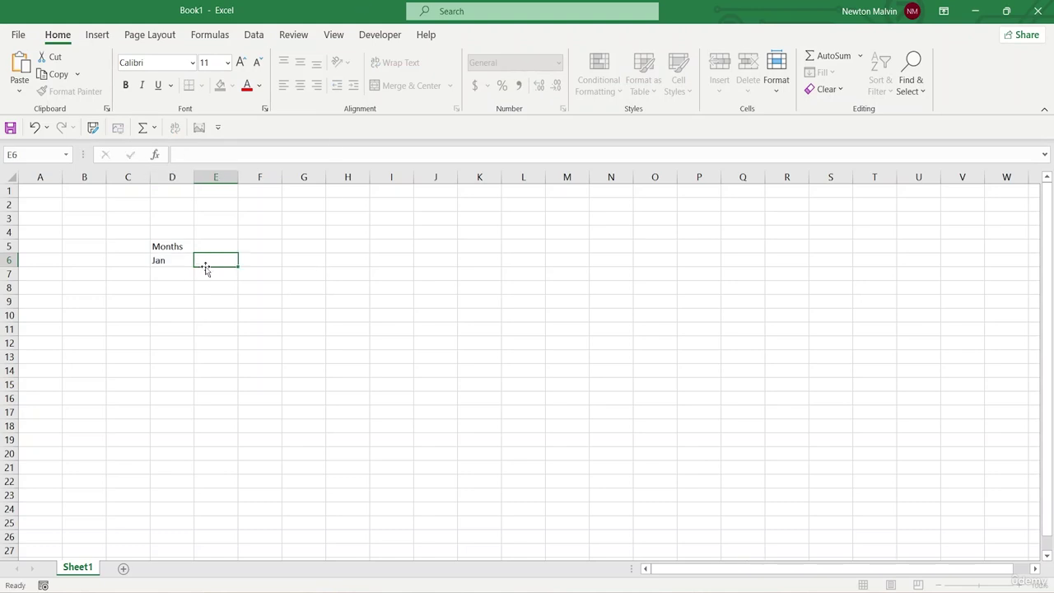
pyautogui.click(166, 247)
pyautogui.click(170, 264)
pyautogui.click(169, 247)
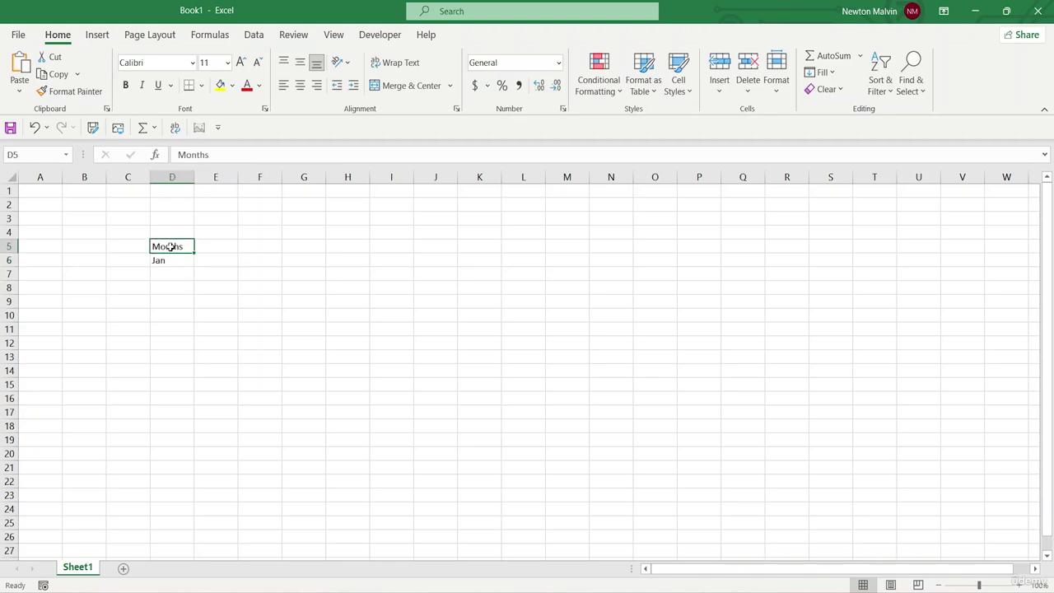
pyautogui.click(170, 266)
pyautogui.click(164, 278)
pyautogui.click(170, 257)
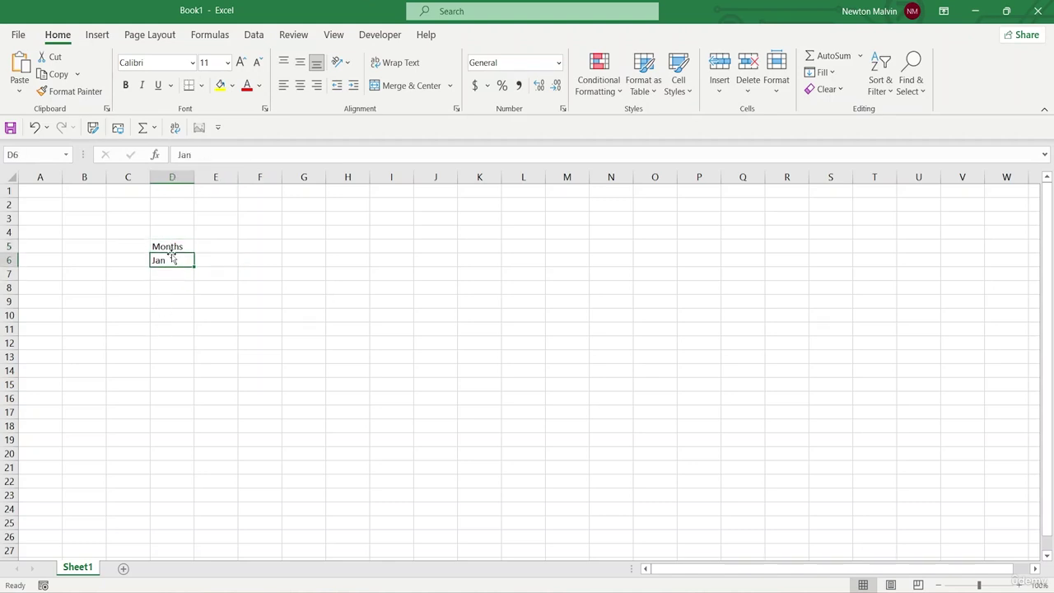
pyautogui.click(170, 245)
pyautogui.click(203, 245)
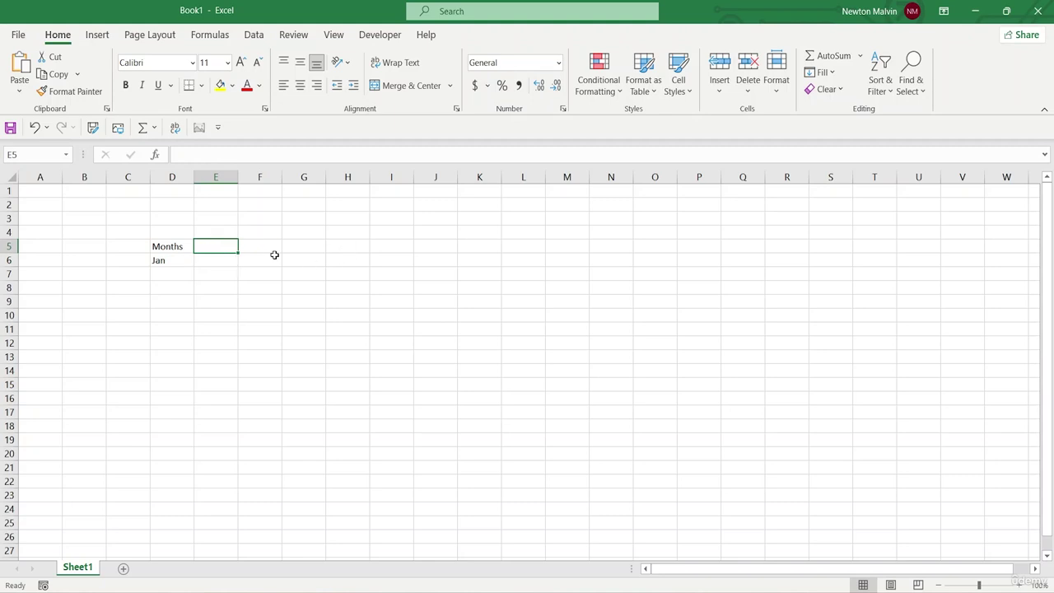
pyautogui.click(166, 269)
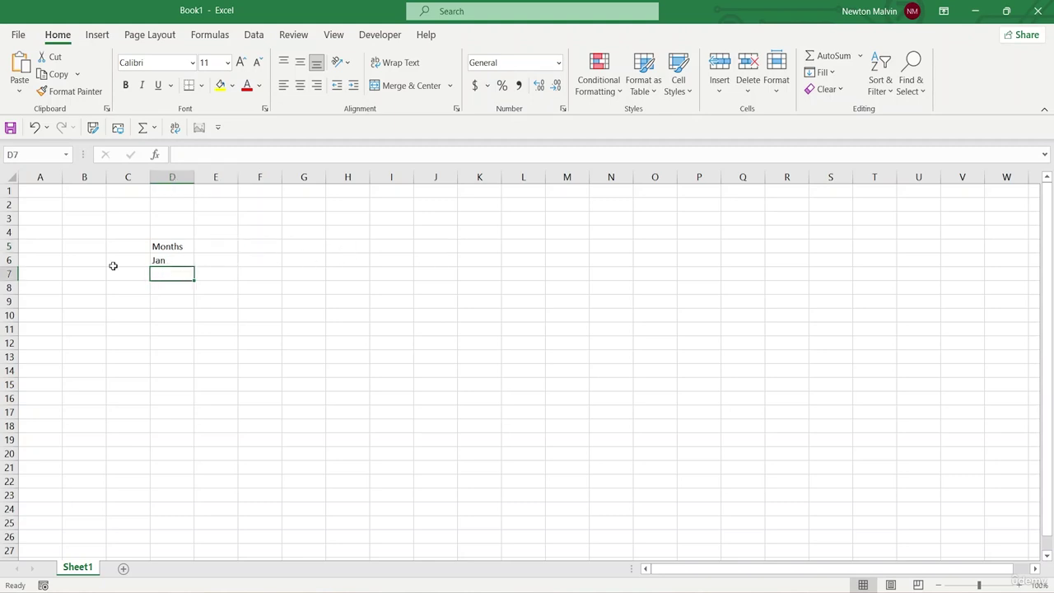
pyautogui.click(167, 260)
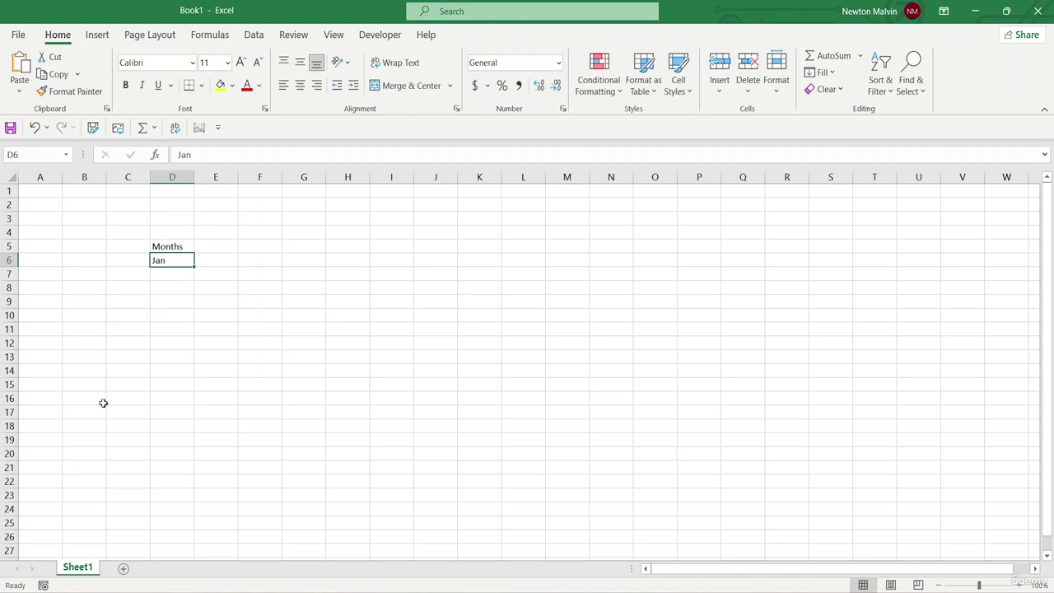
# - Enter Feb in cell D7 and Mar in cell D8 manually
pyautogui.click(164, 277)
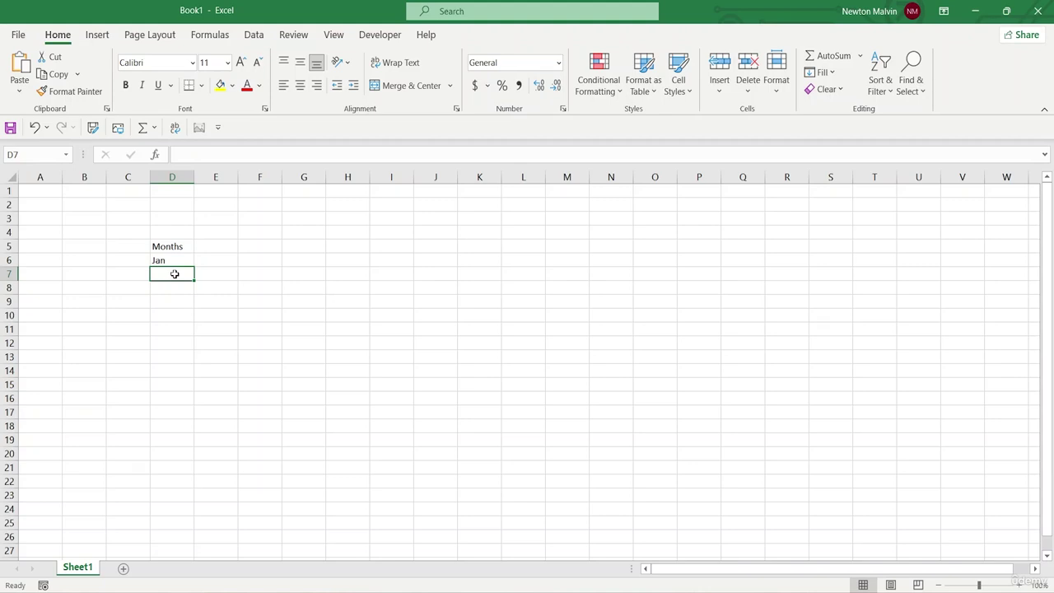
pyautogui.write('Fem')
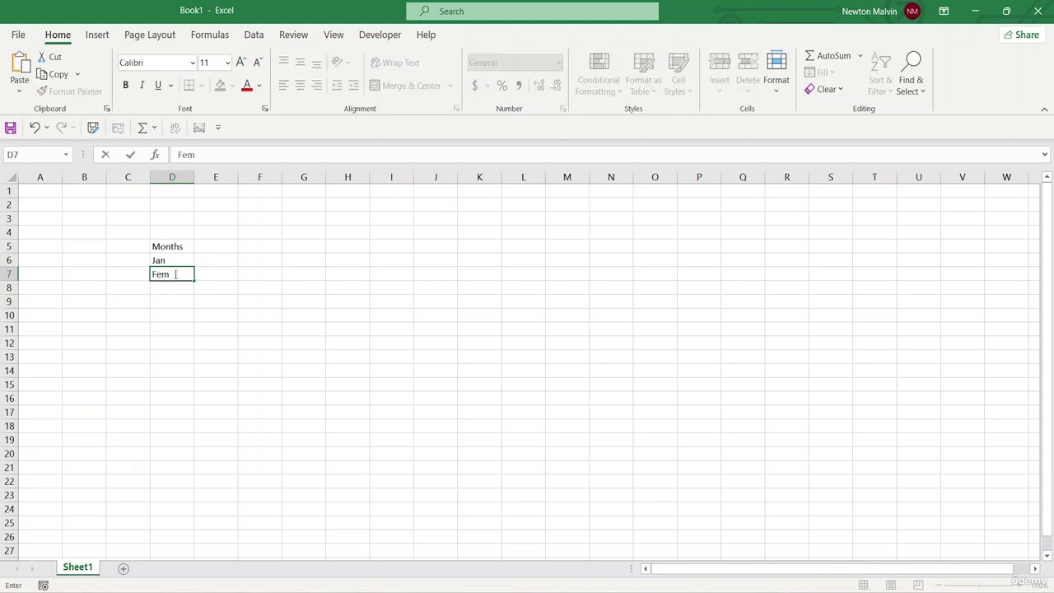
pyautogui.press('BackSpace')
pyautogui.write('b')
pyautogui.click(184, 286)
pyautogui.write('Mar')
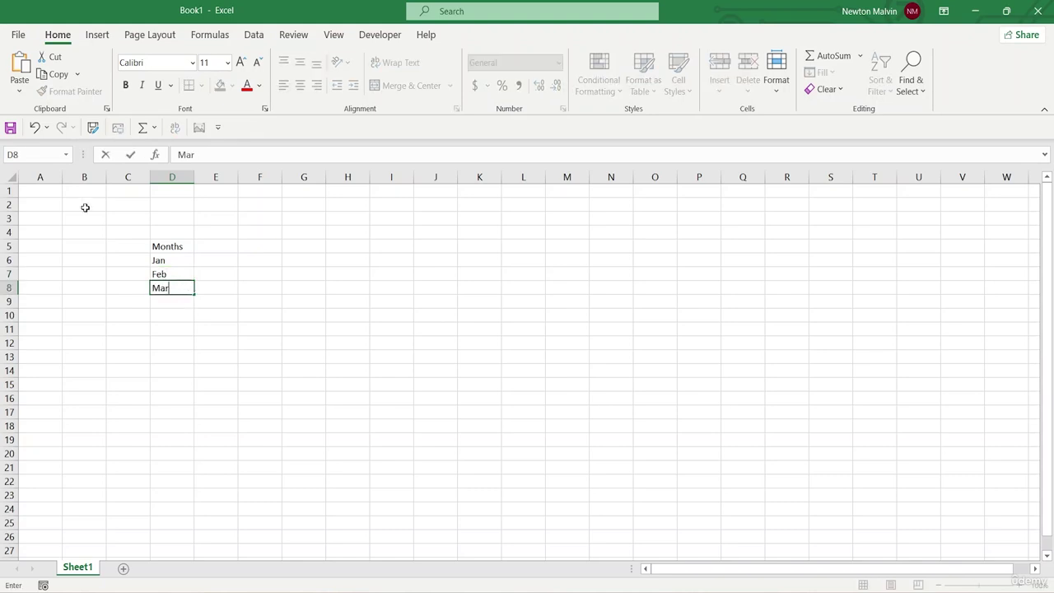
pyautogui.click(191, 257)
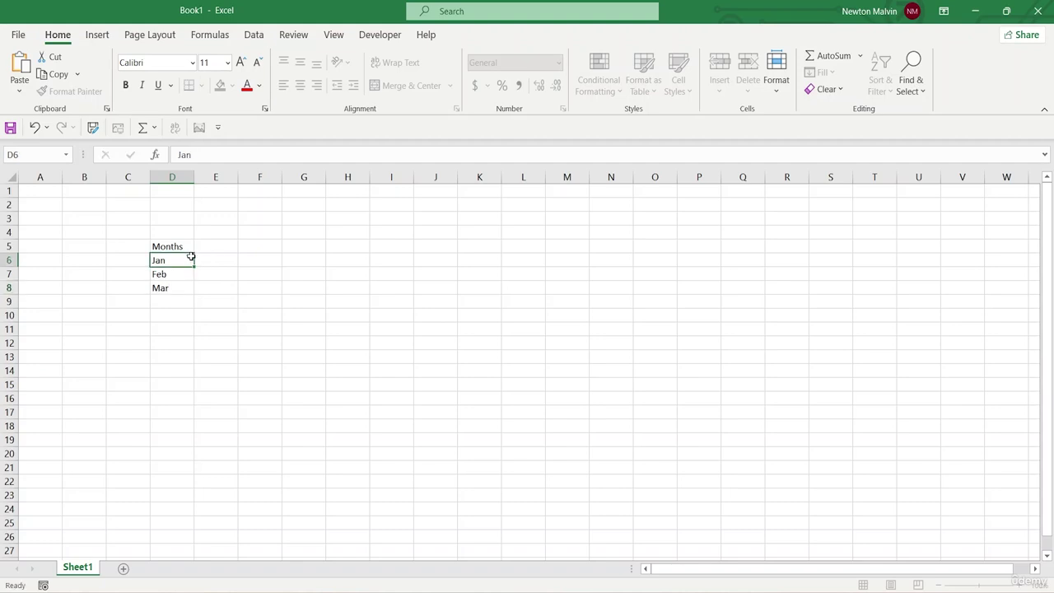
pyautogui.click(169, 284)
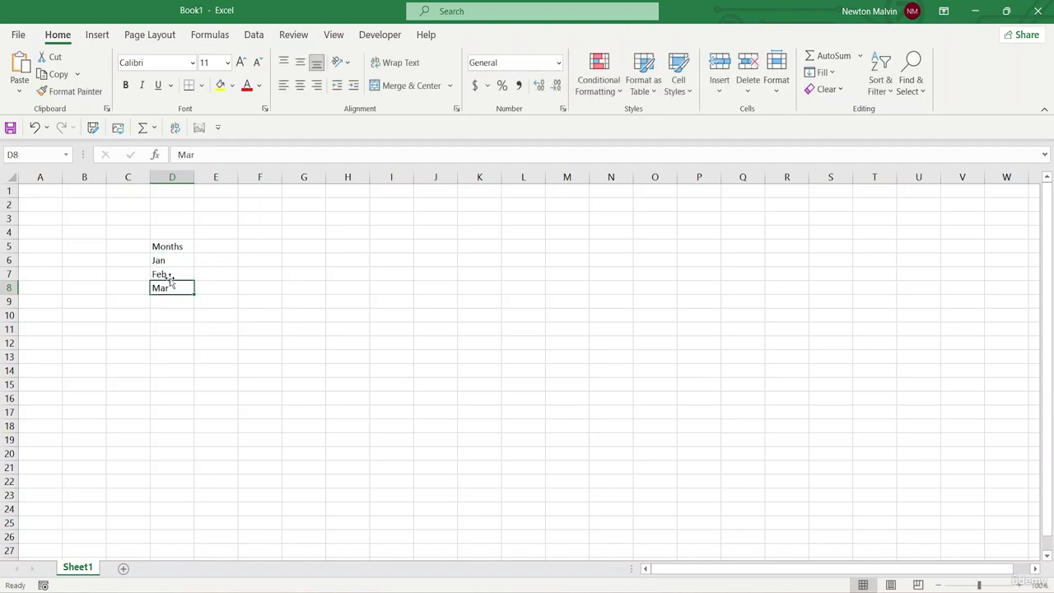
pyautogui.click(170, 299)
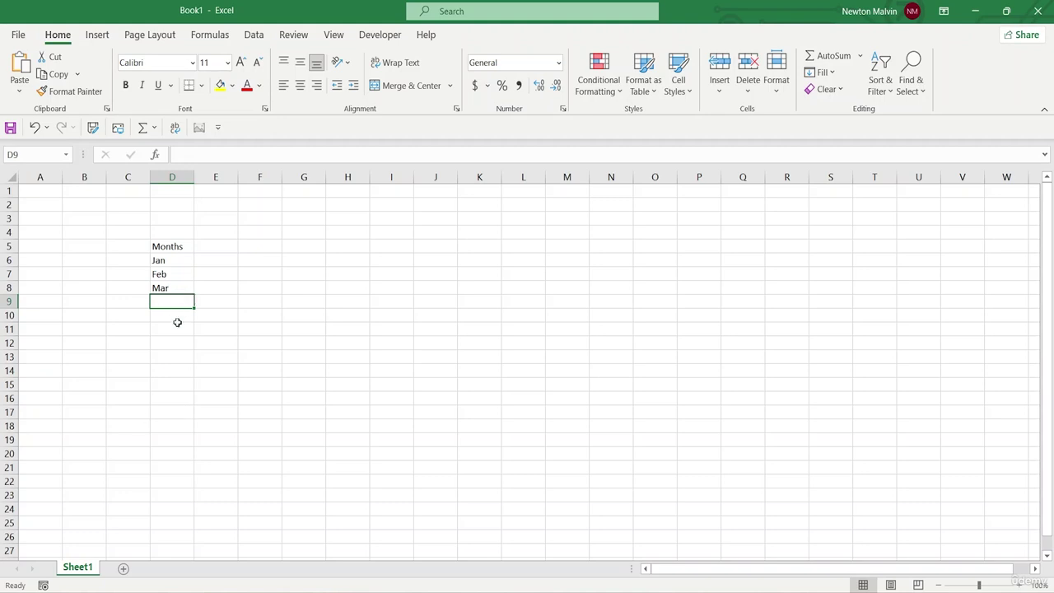
# - Autofill the month series from Jan in D6 down to Dec in D17
pyautogui.click(165, 264)
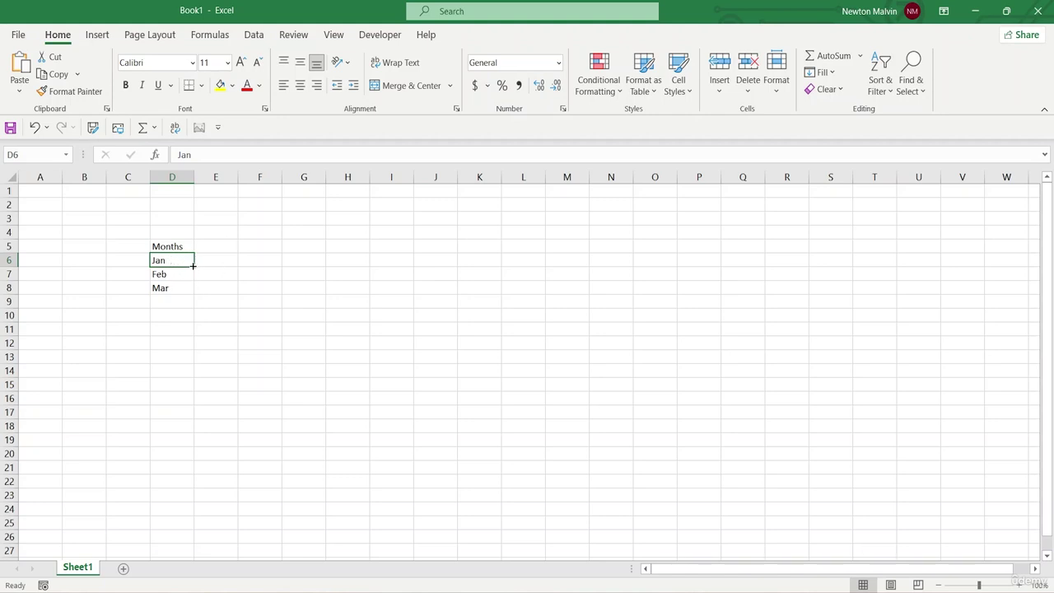
pyautogui.moveTo(193, 265); pyautogui.dragTo(186, 418)
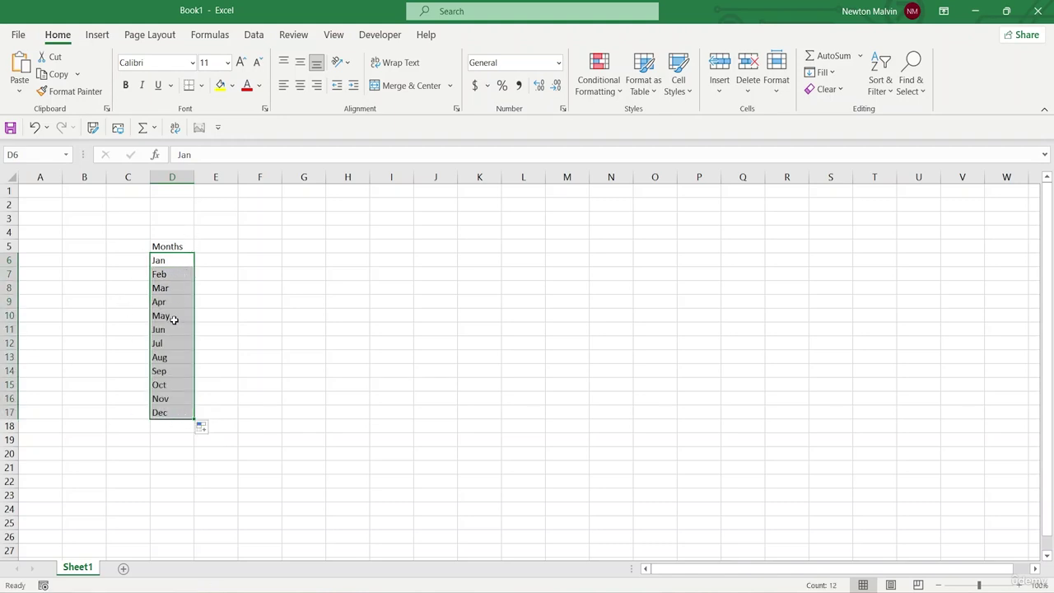
pyautogui.click(288, 272)
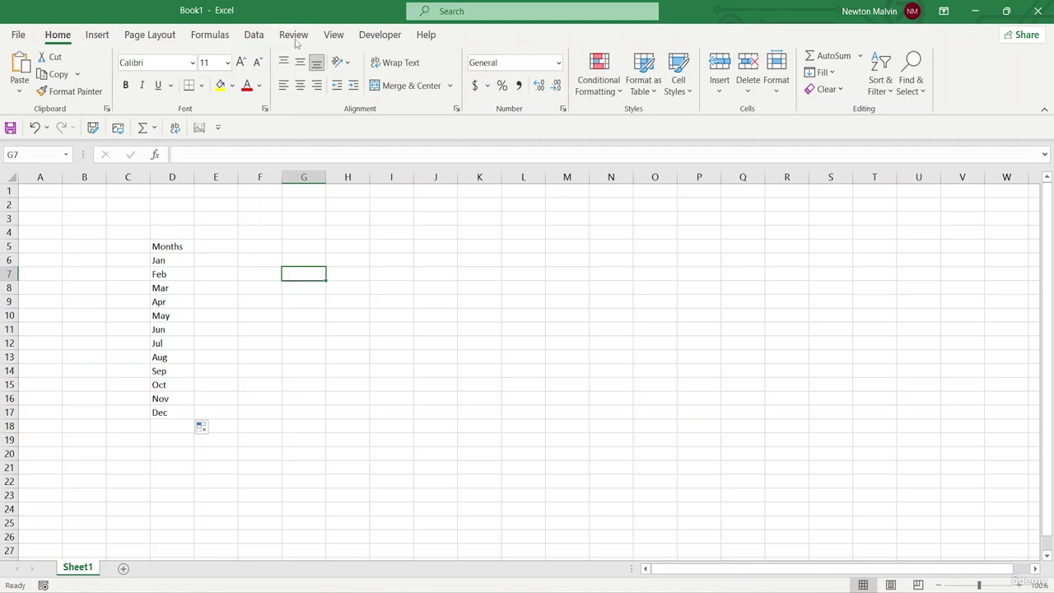
# - Enter the column heading Days in cell E5, next to the Months heading
pyautogui.click(201, 249)
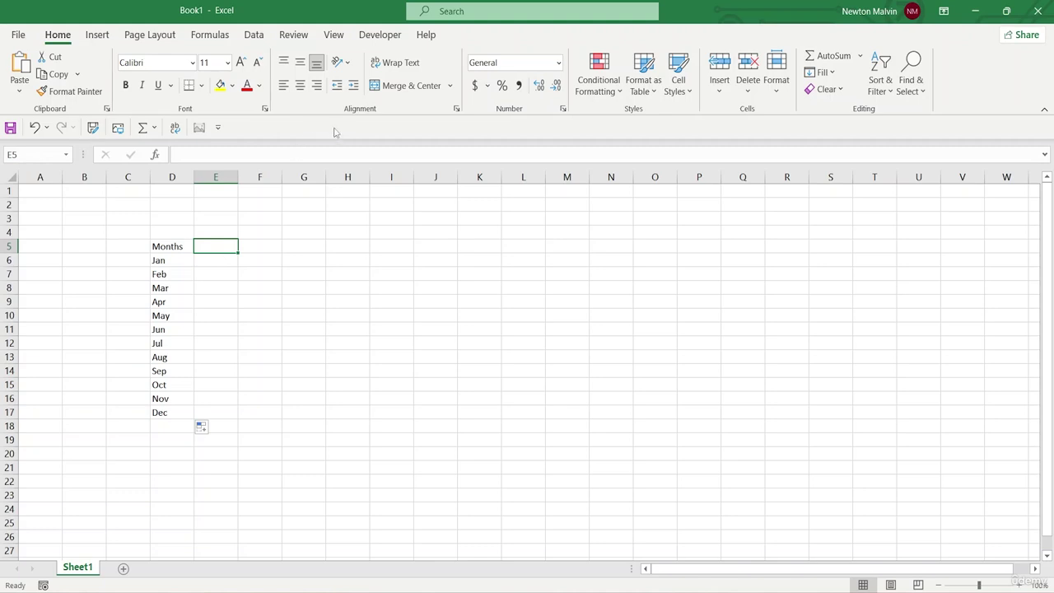
pyautogui.doubleClick(231, 247)
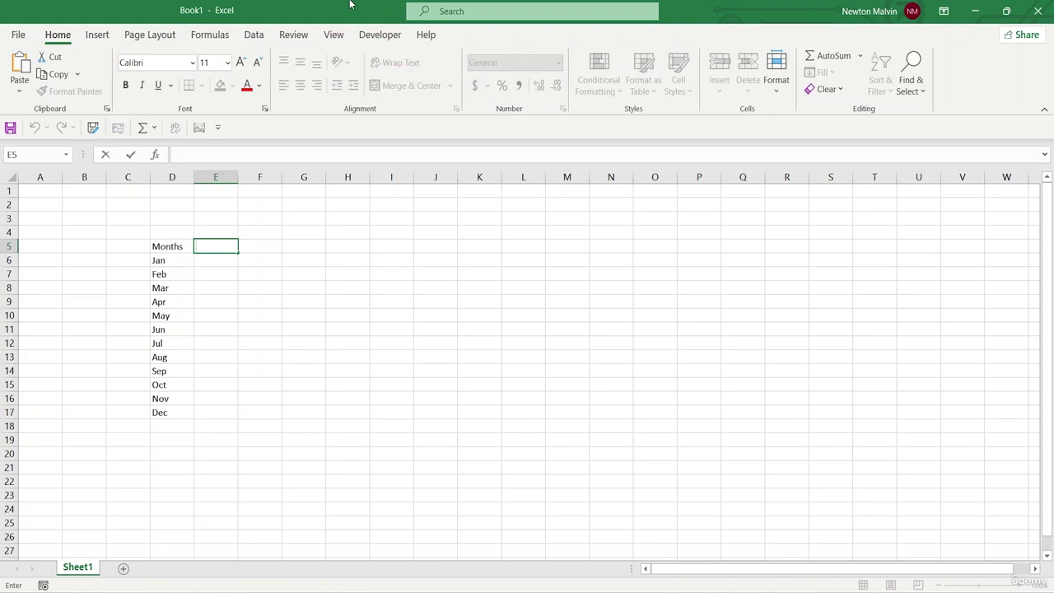
pyautogui.write('Days')
pyautogui.hotkey('ctrl', 'Return')
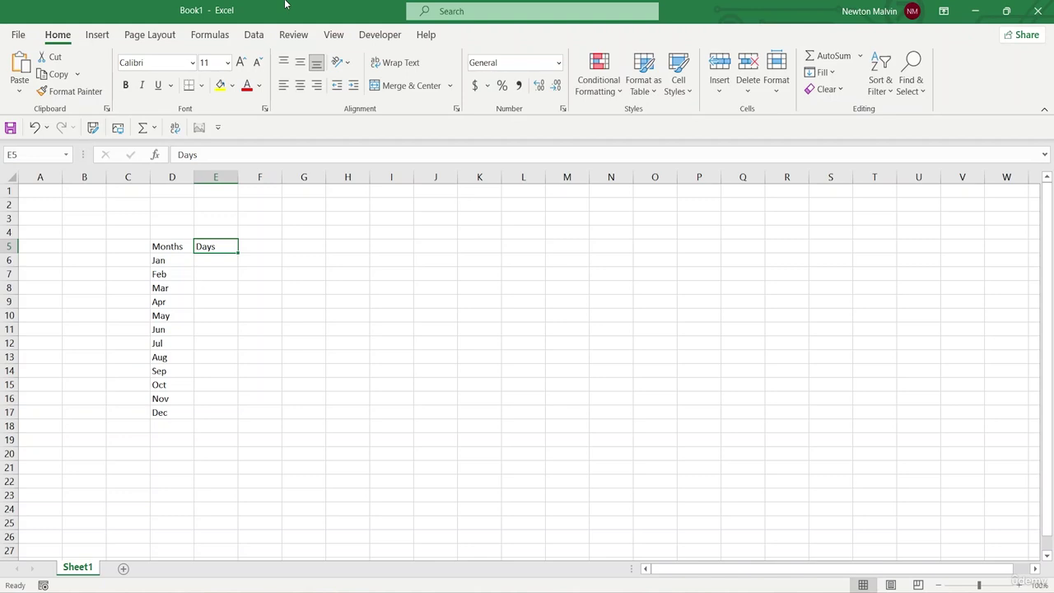
pyautogui.click(268, 245)
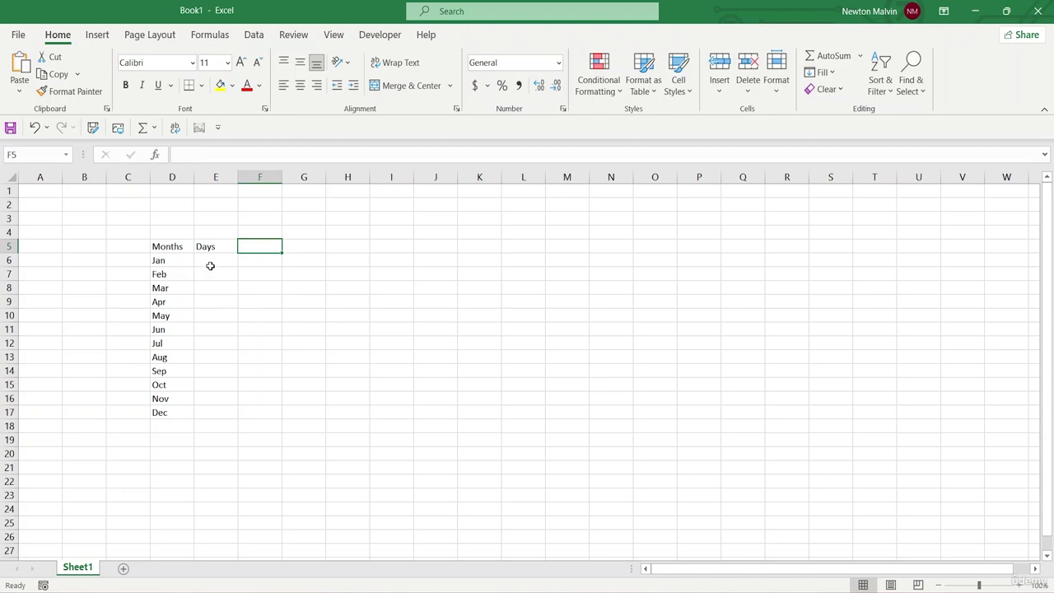
pyautogui.click(293, 248)
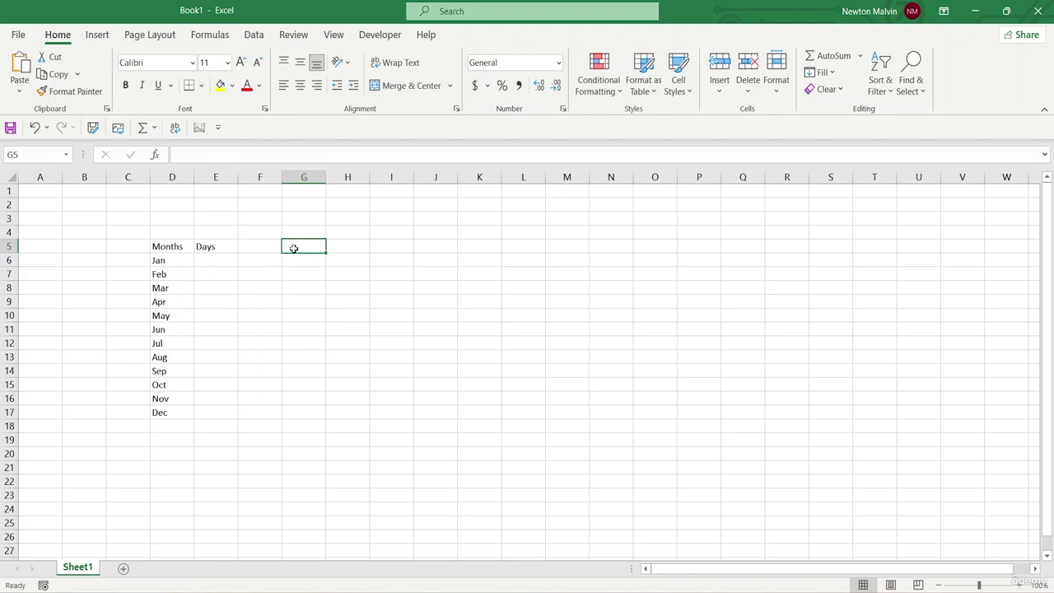
pyautogui.click(233, 245)
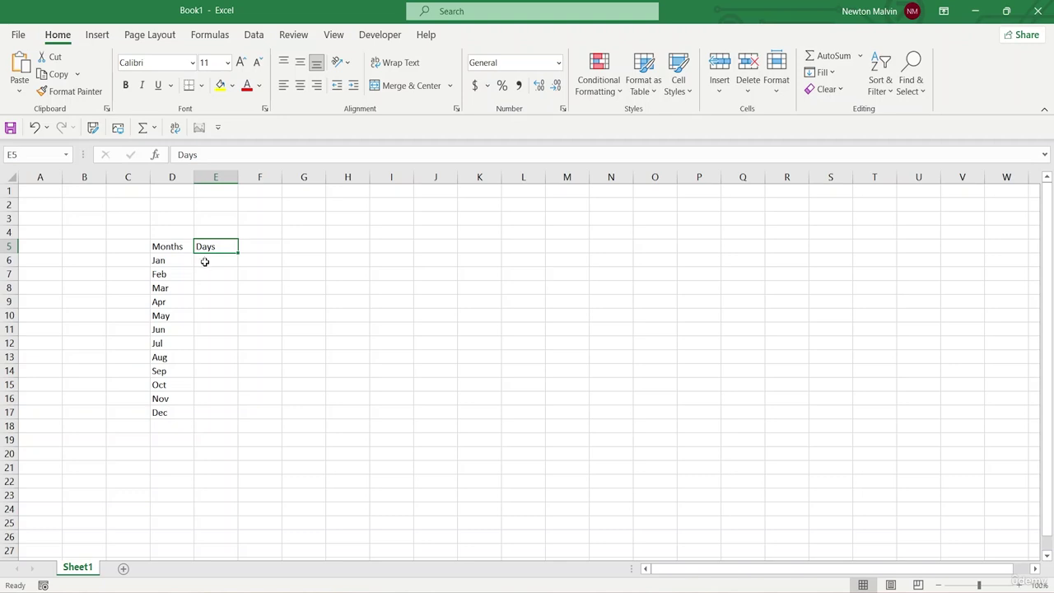
# - Enter Mon in cell E6 and autofill the weekday series down to Sun in E12
pyautogui.click(202, 260)
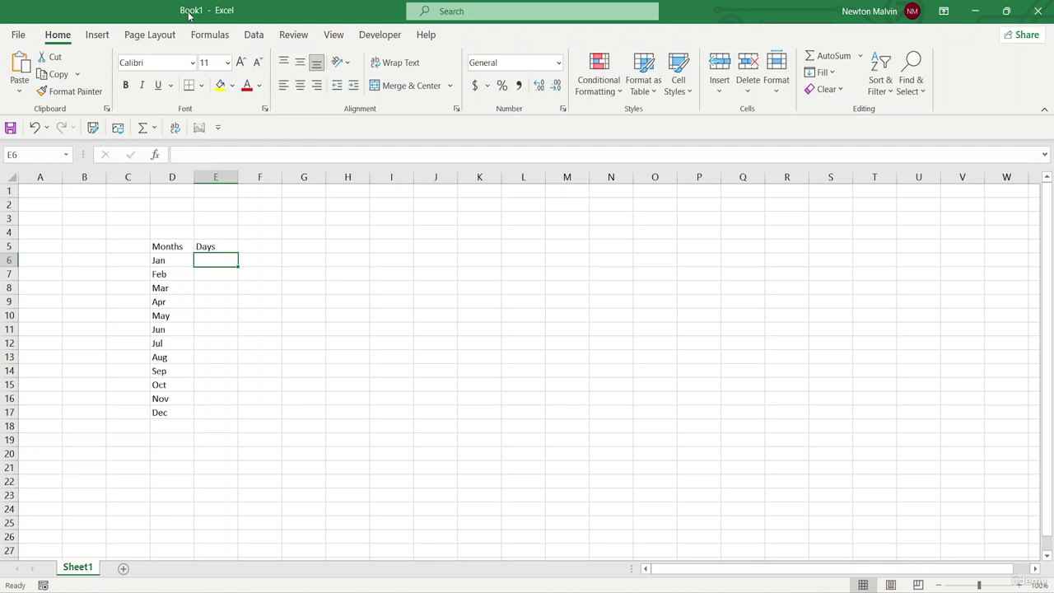
pyautogui.write('Mon')
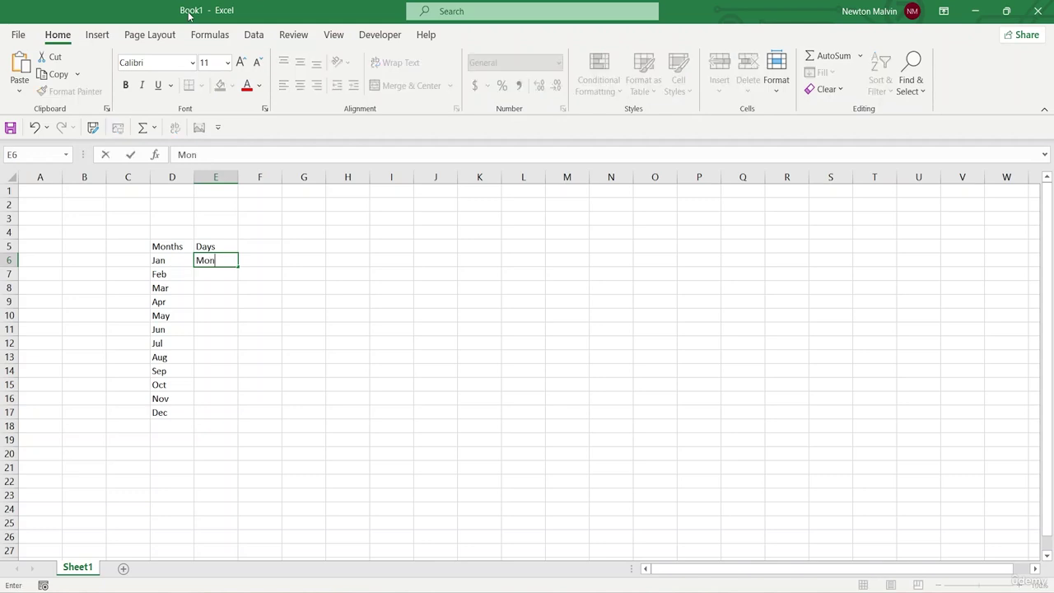
pyautogui.press('Return')
pyautogui.press('Up')
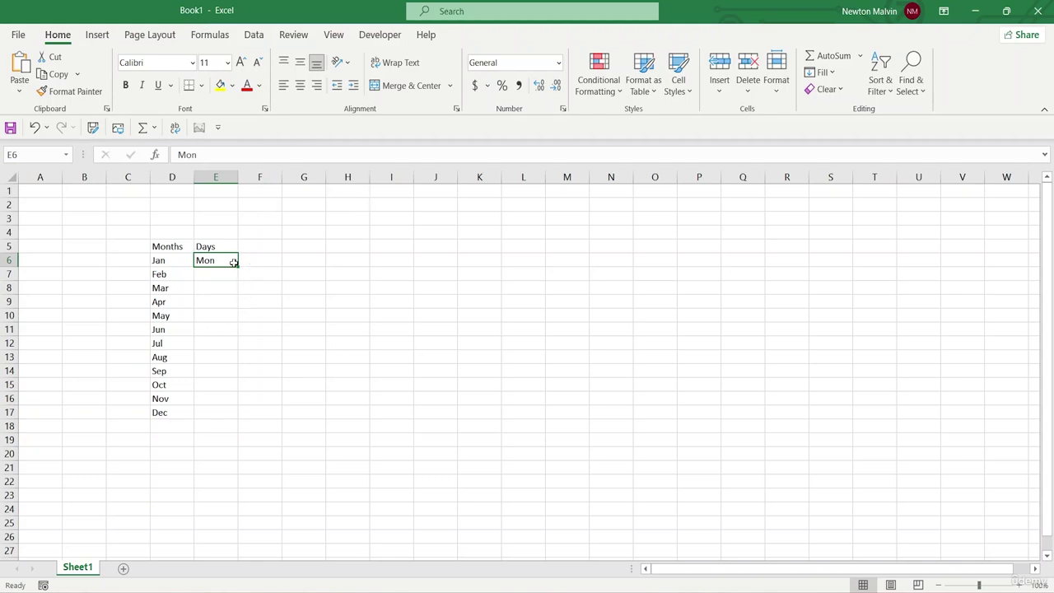
pyautogui.moveTo(239, 266); pyautogui.dragTo(233, 346)
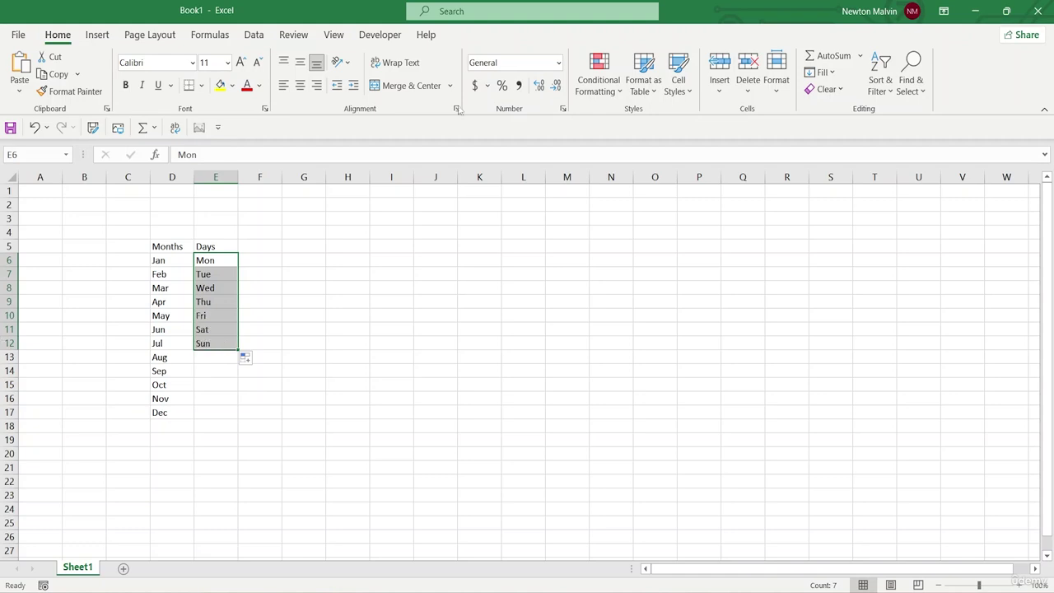
pyautogui.click(270, 262)
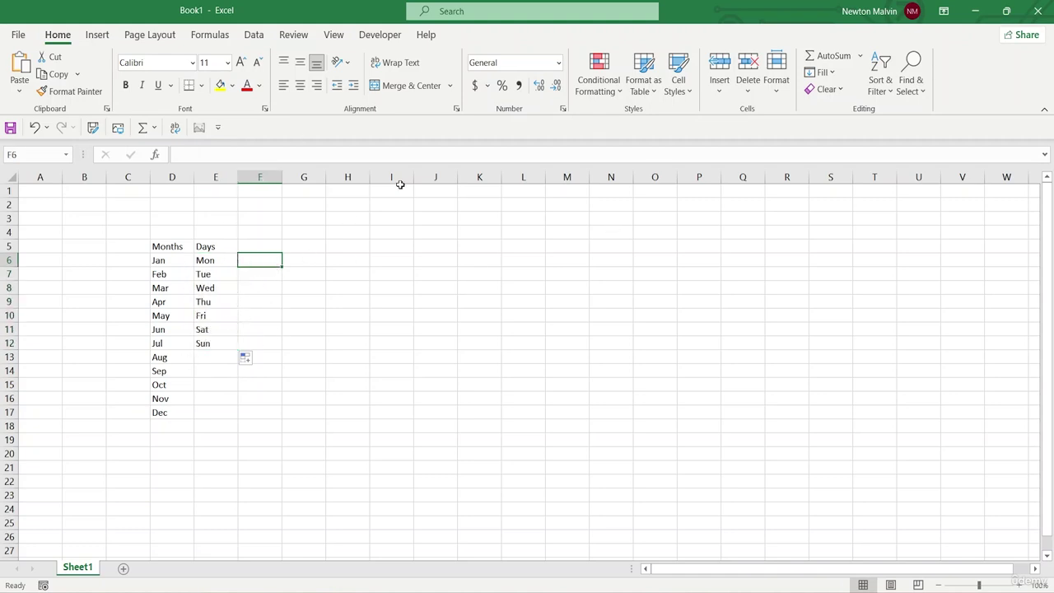
# - Enter the column heading Dates in cell F5, next to the Days heading
pyautogui.click(213, 262)
pyautogui.click(240, 246)
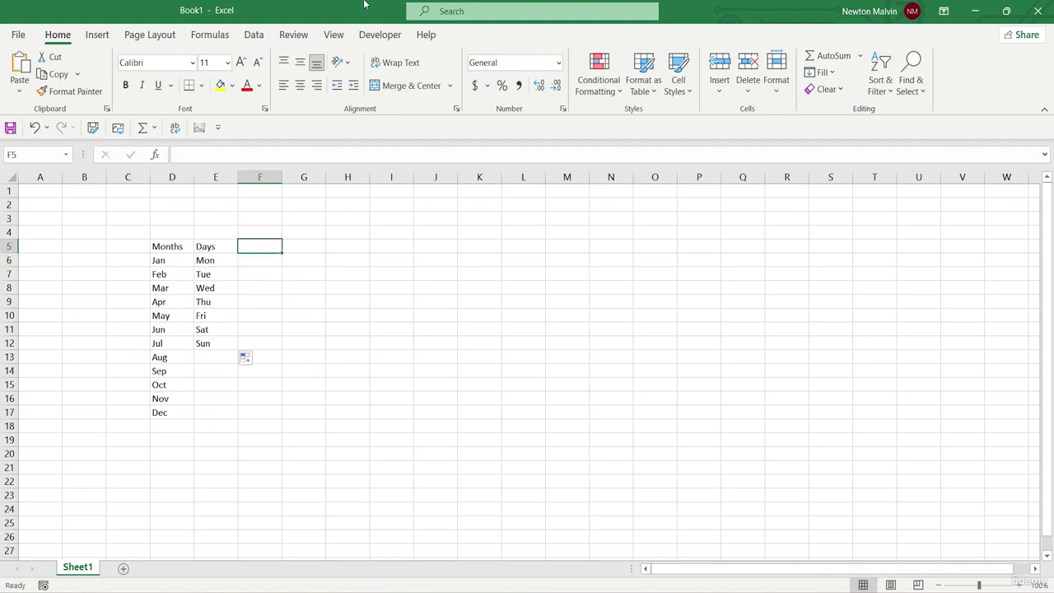
pyautogui.write('D')
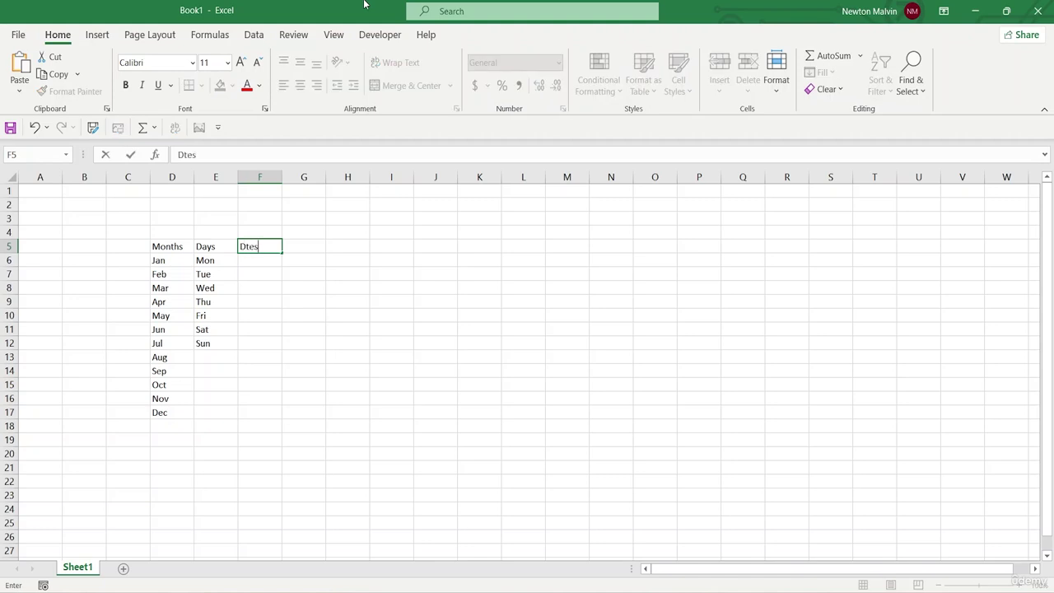
pyautogui.write('at')
pyautogui.click(246, 270)
# - Enter the date 01/01/2022 in cell F6 and autofill the daily date series down to F17
pyautogui.click(251, 259)
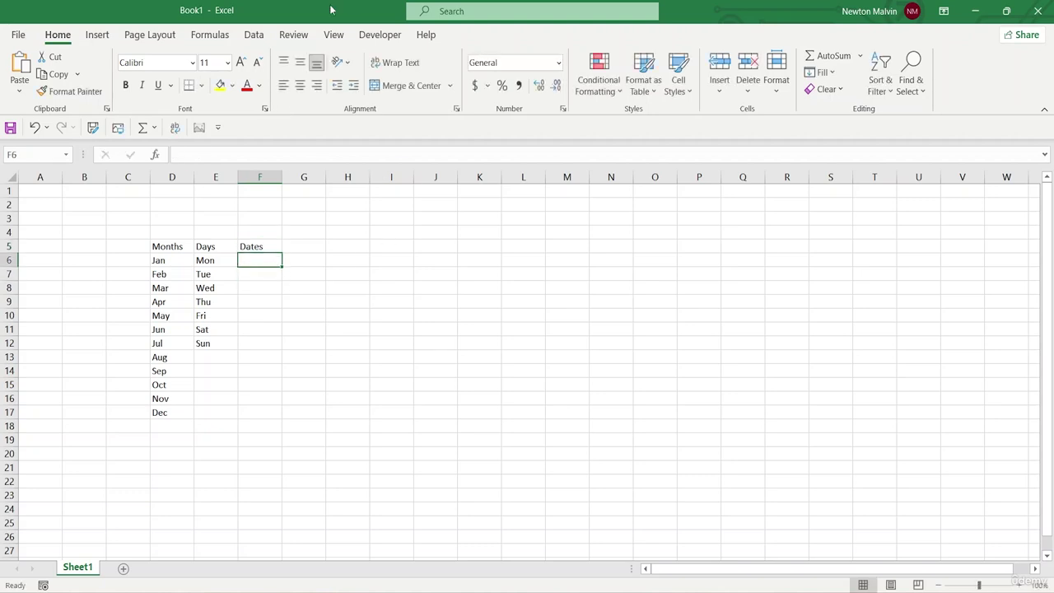
pyautogui.doubleClick(250, 260)
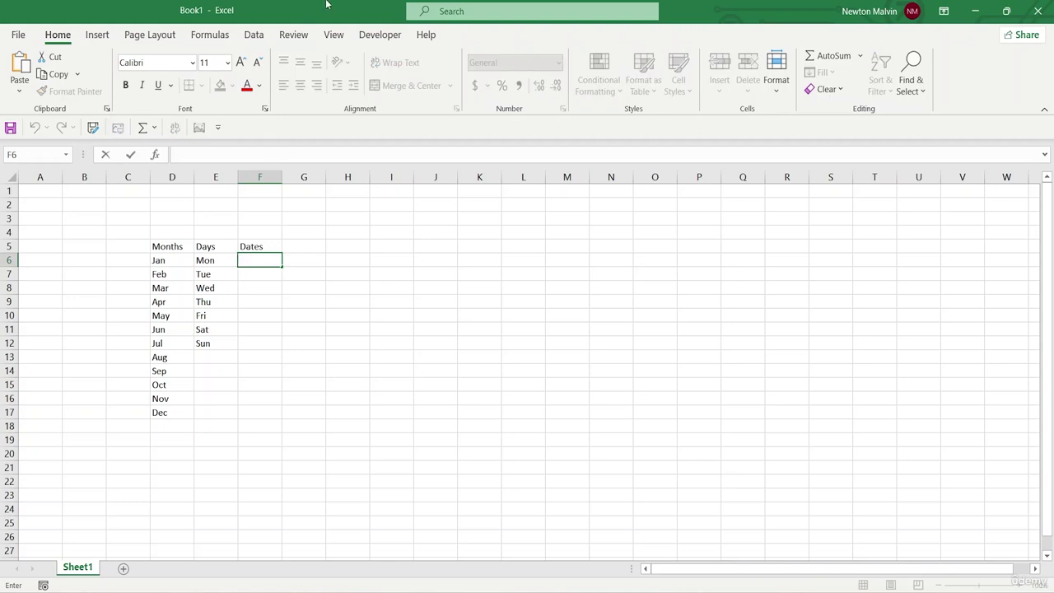
pyautogui.write('01/01/2022')
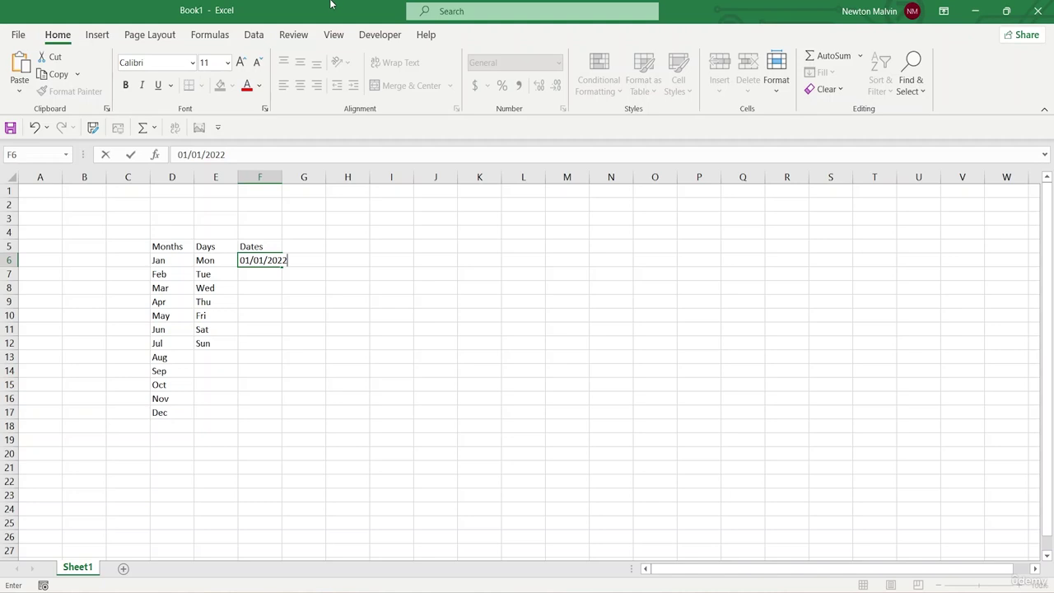
pyautogui.click(258, 275)
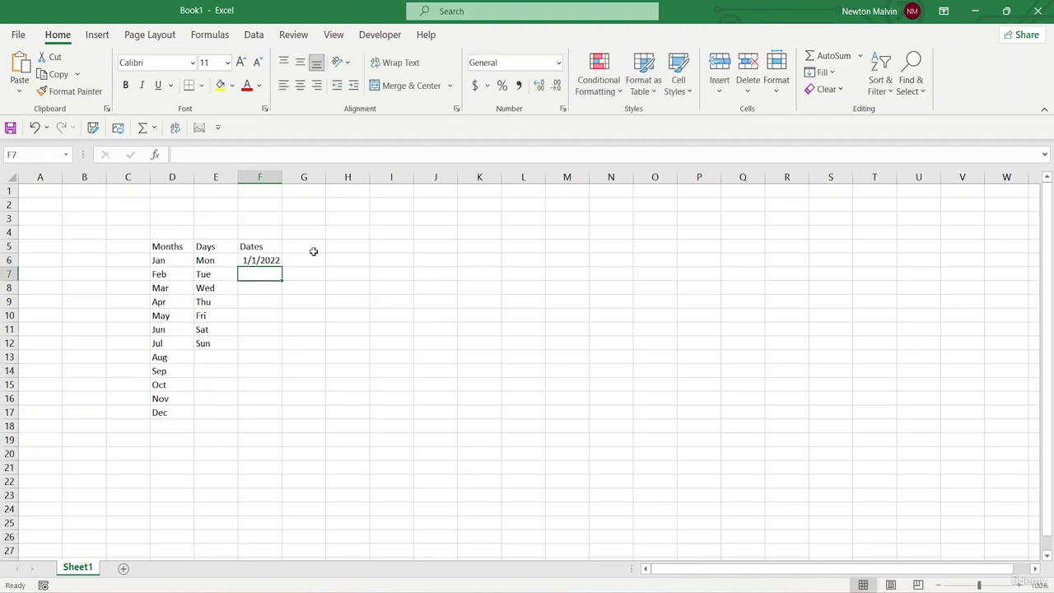
pyautogui.click(256, 261)
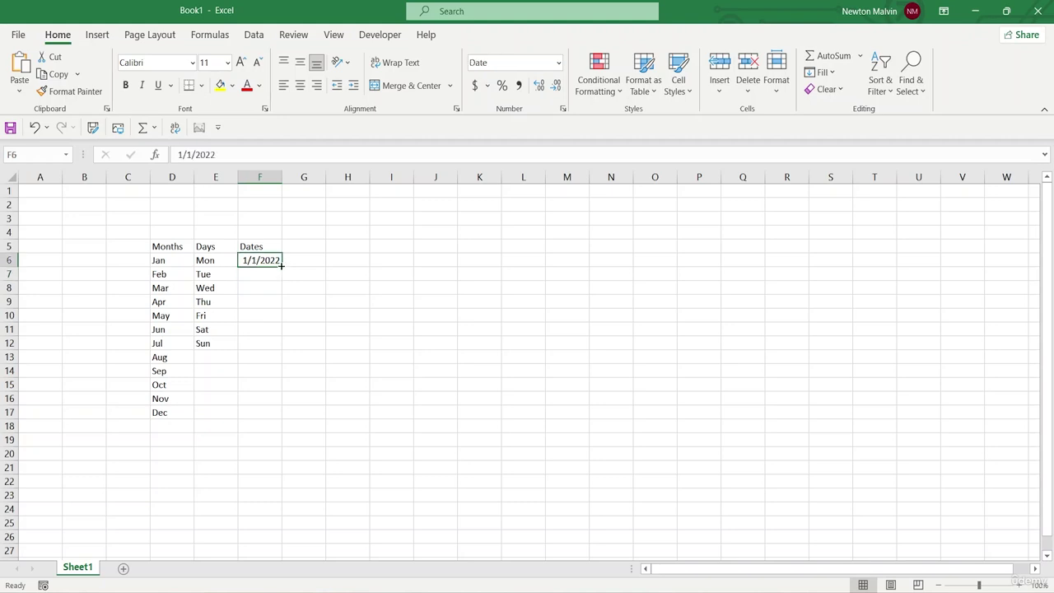
pyautogui.moveTo(280, 265); pyautogui.dragTo(263, 418)
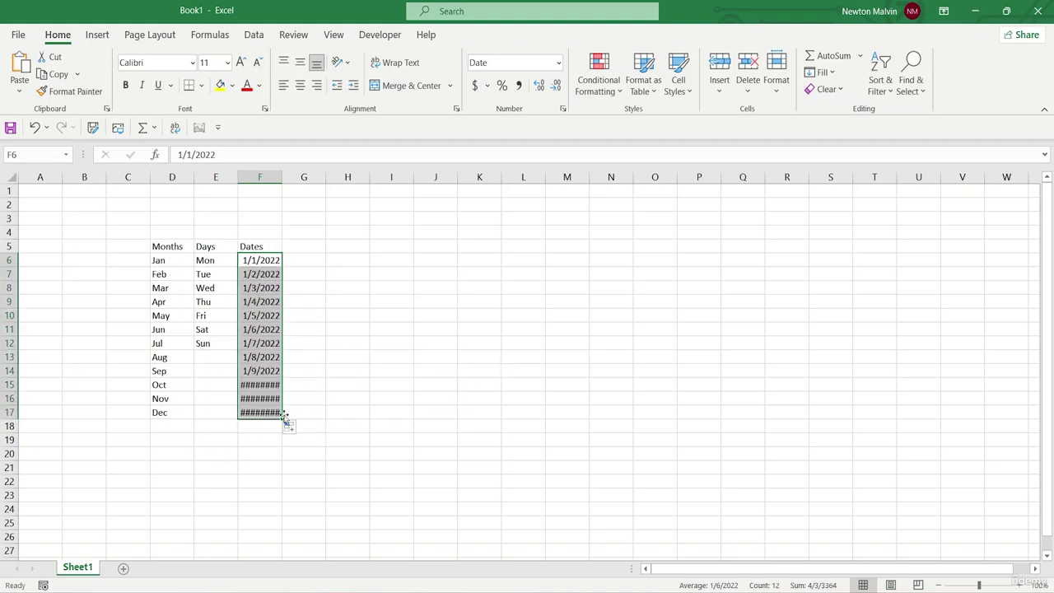
pyautogui.click(343, 384)
# - Clear the last three dates of the series from cells F15, F16 and F17
pyautogui.click(247, 386)
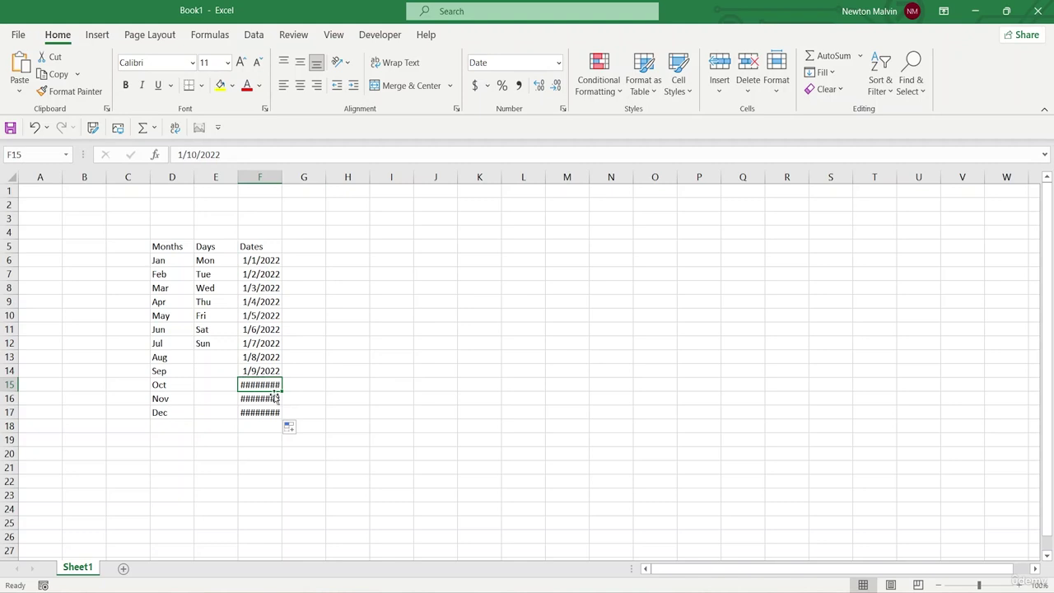
pyautogui.click(263, 409)
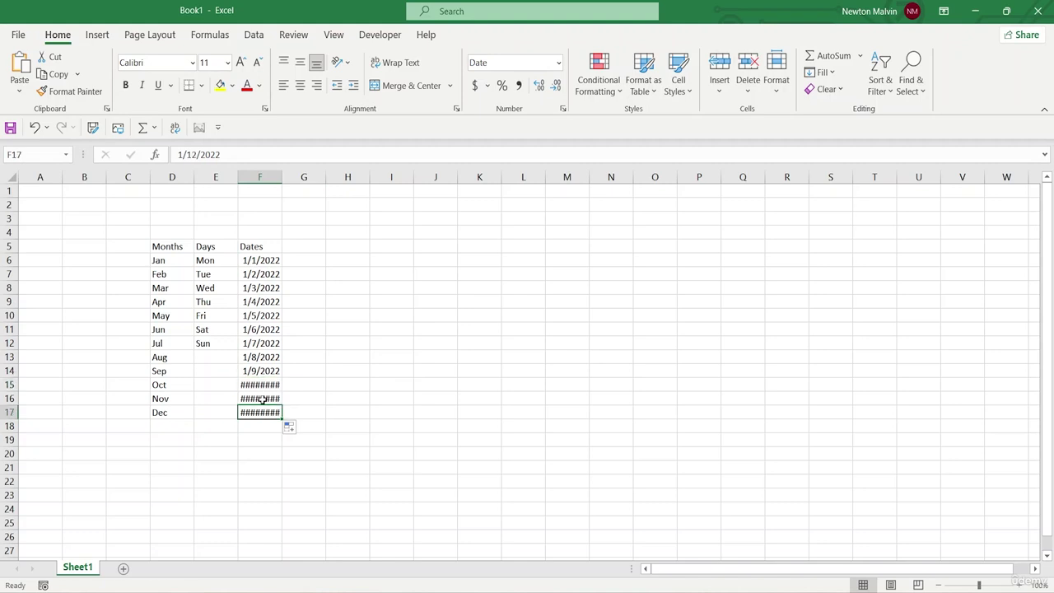
pyautogui.click(265, 400)
pyautogui.click(258, 385)
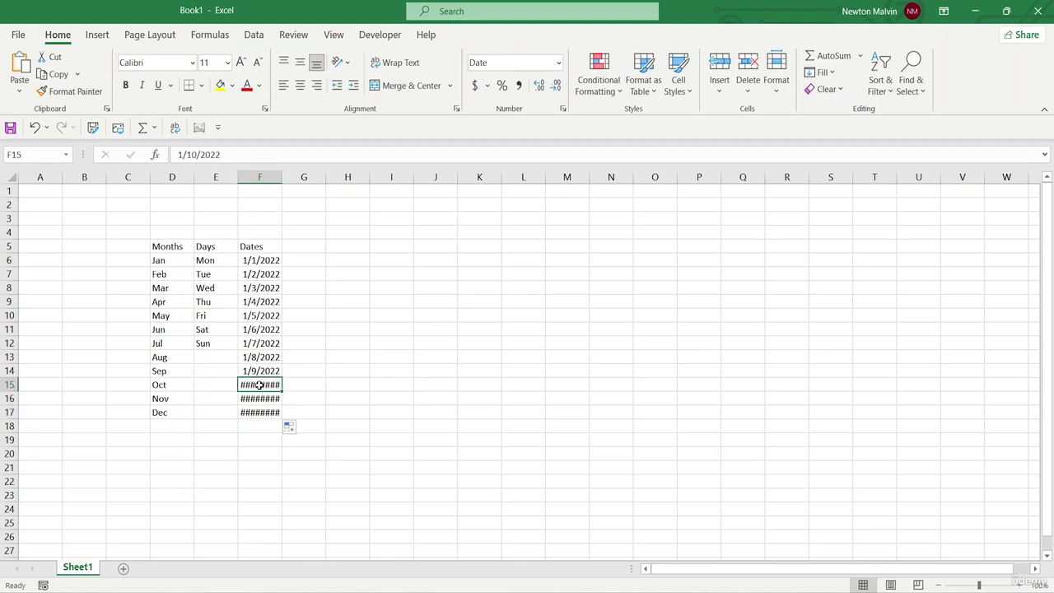
pyautogui.press('Delete')
pyautogui.click(261, 409)
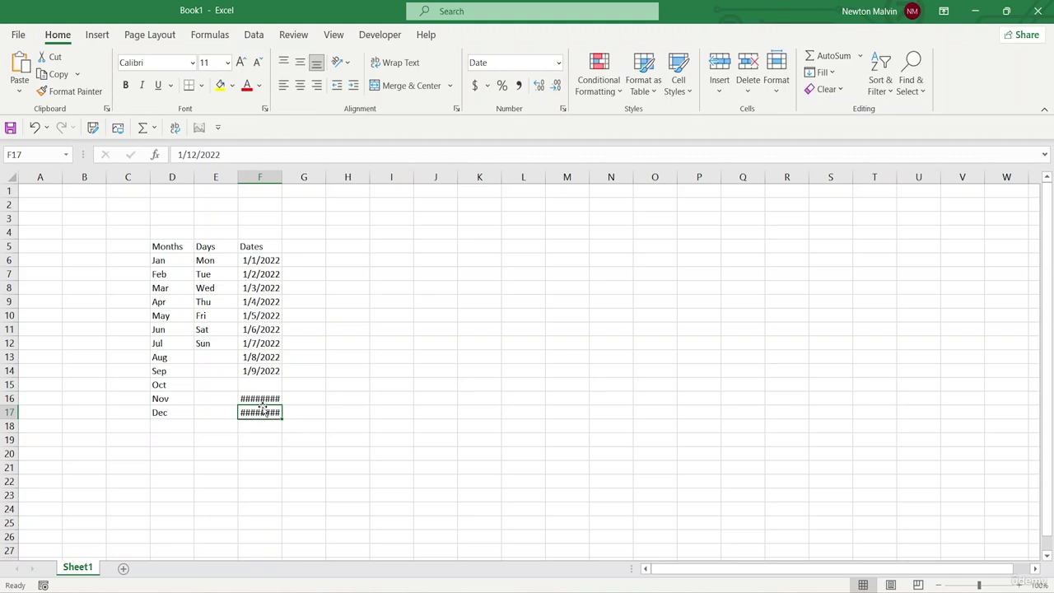
pyautogui.press('BackSpace')
pyautogui.click(270, 399)
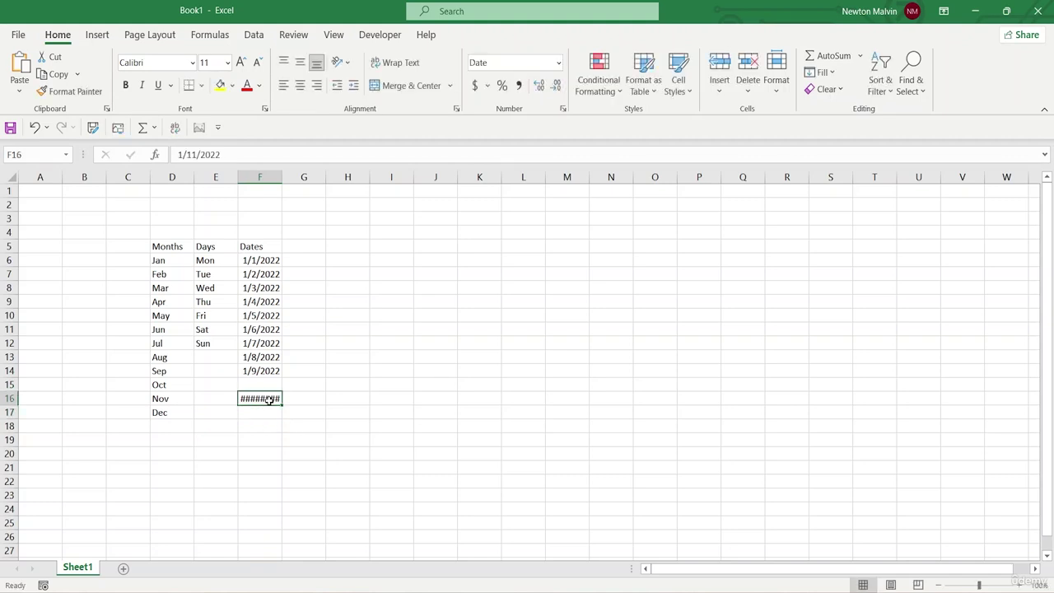
pyautogui.press('Delete')
pyautogui.click(424, 382)
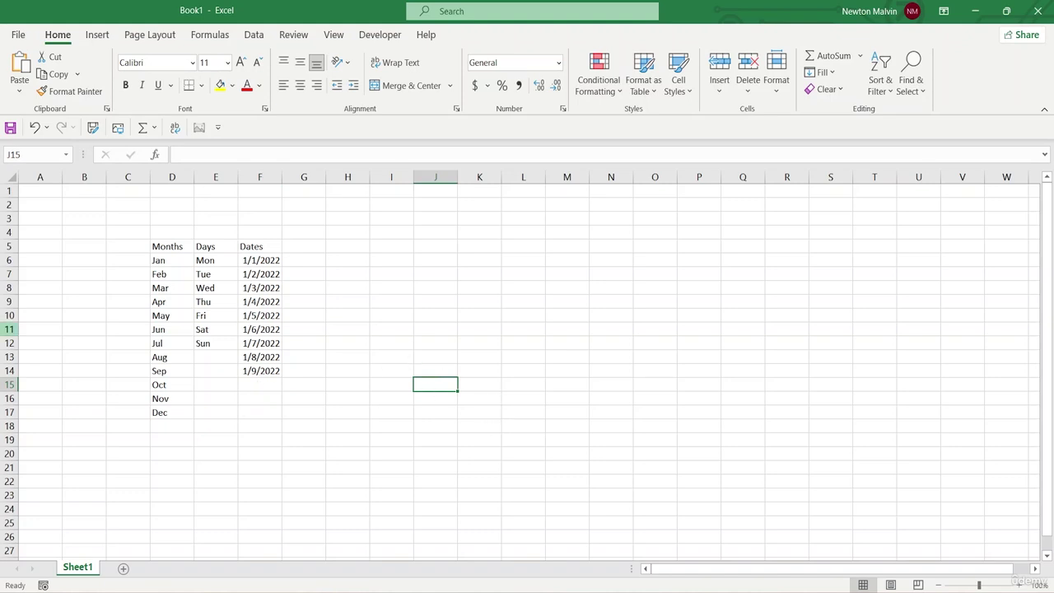
# - Enter the column heading Week Numbers in cell G5, next to the Dates heading
pyautogui.click(303, 247)
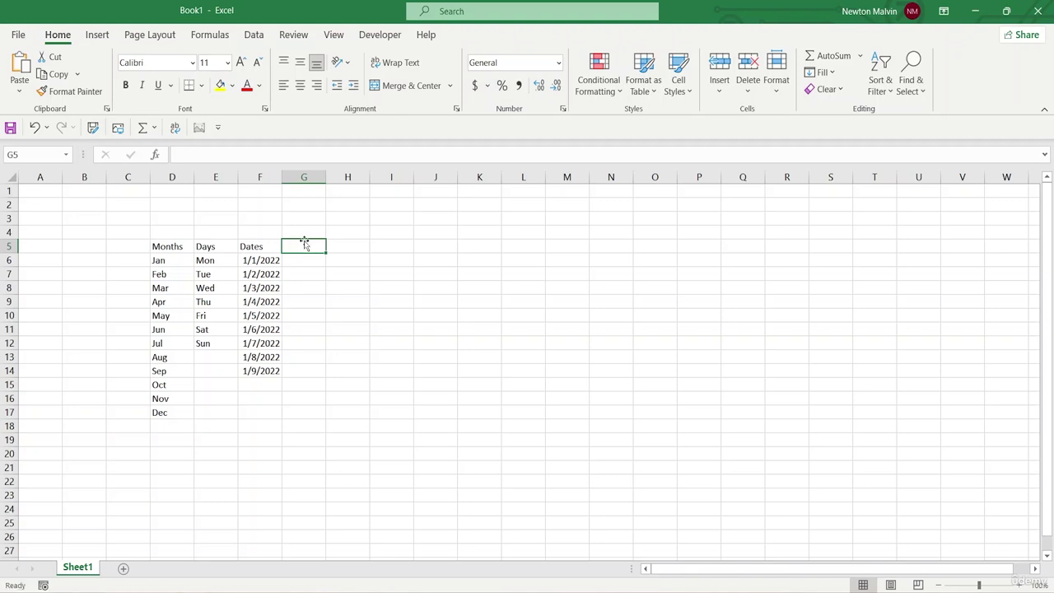
pyautogui.doubleClick(305, 247)
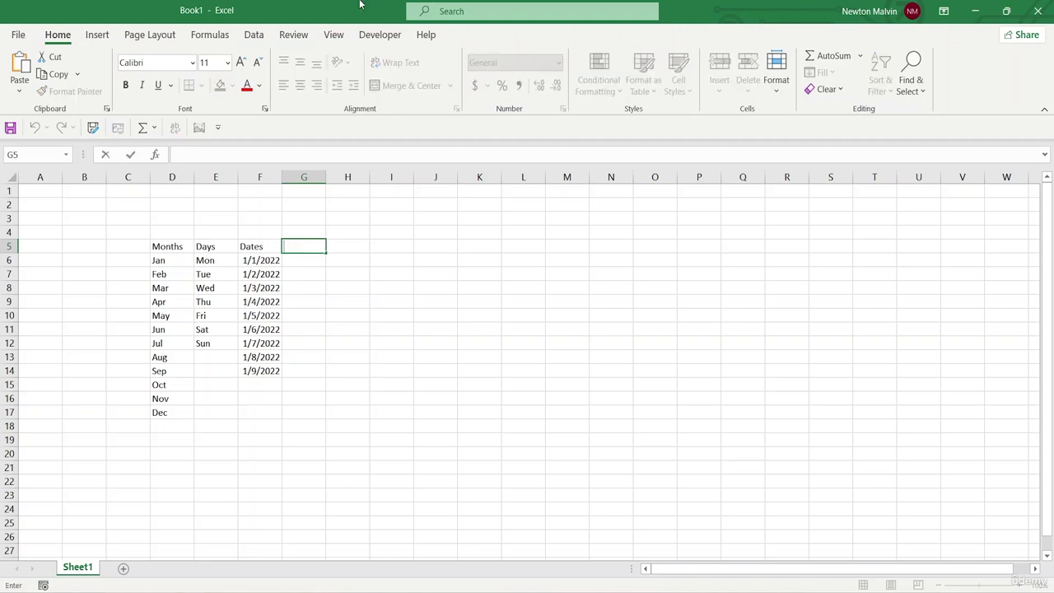
pyautogui.write('Week Numbers')
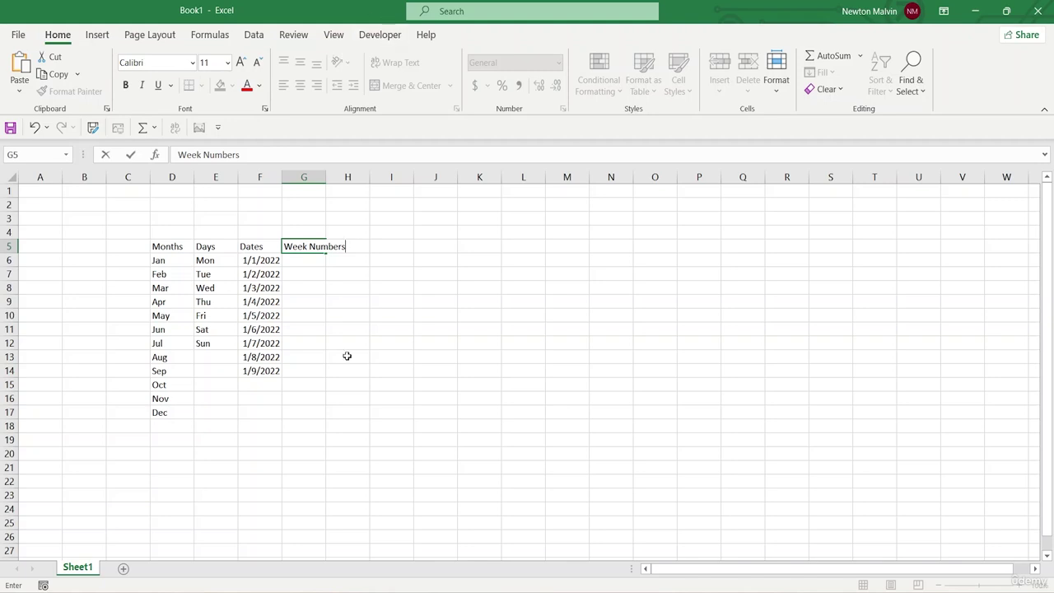
pyautogui.click(381, 247)
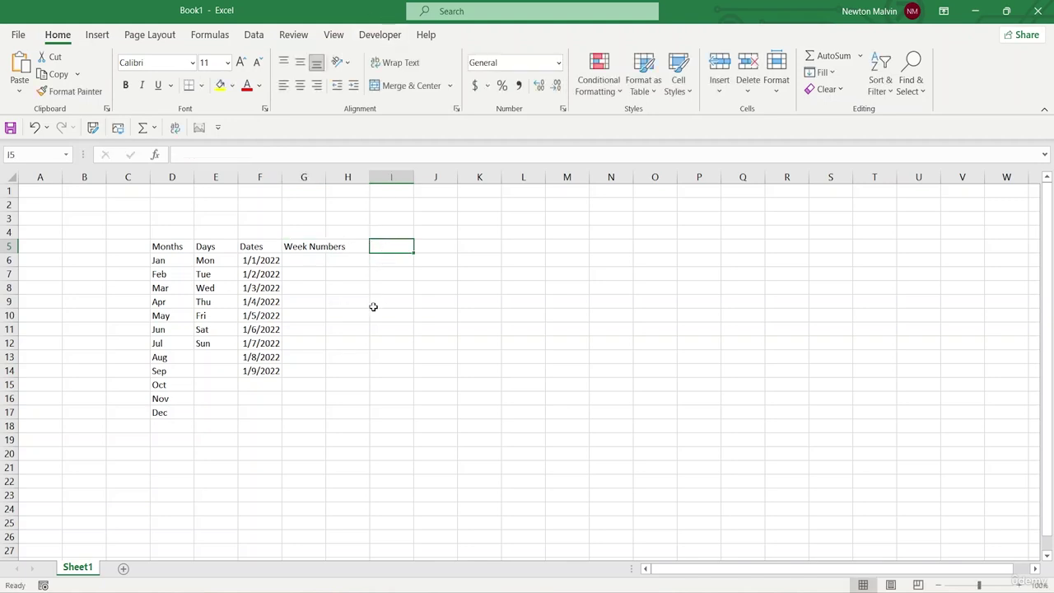
# - Autofit the width of column G to the Week Numbers heading
pyautogui.click(303, 248)
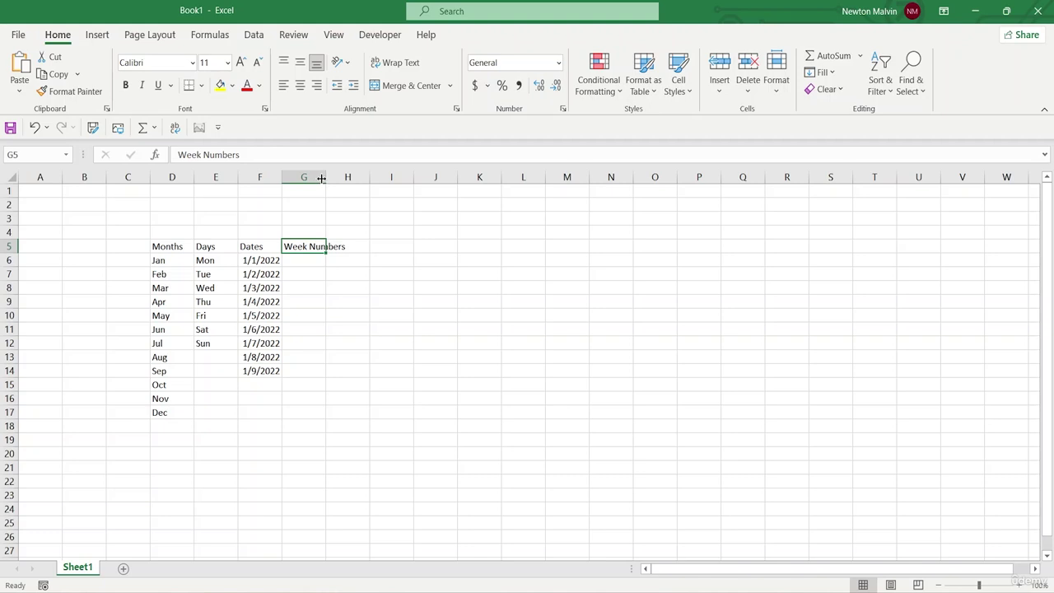
pyautogui.moveTo(324, 178)
pyautogui.mouseDown()
pyautogui.moveTo(343, 178)
pyautogui.moveTo(322, 178)
pyautogui.mouseUp()
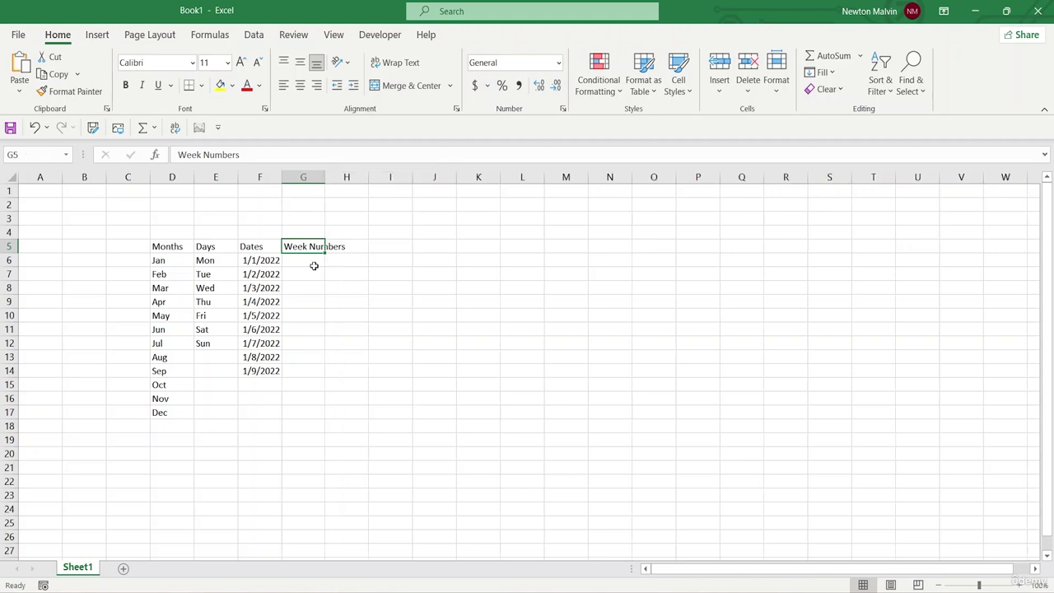
pyautogui.click(314, 177)
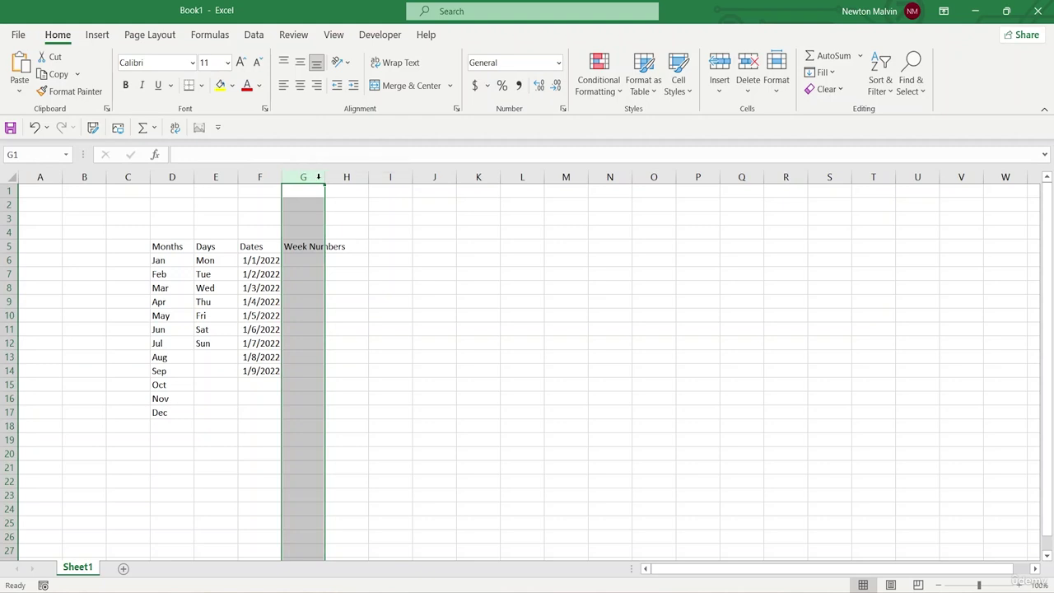
pyautogui.doubleClick(324, 177)
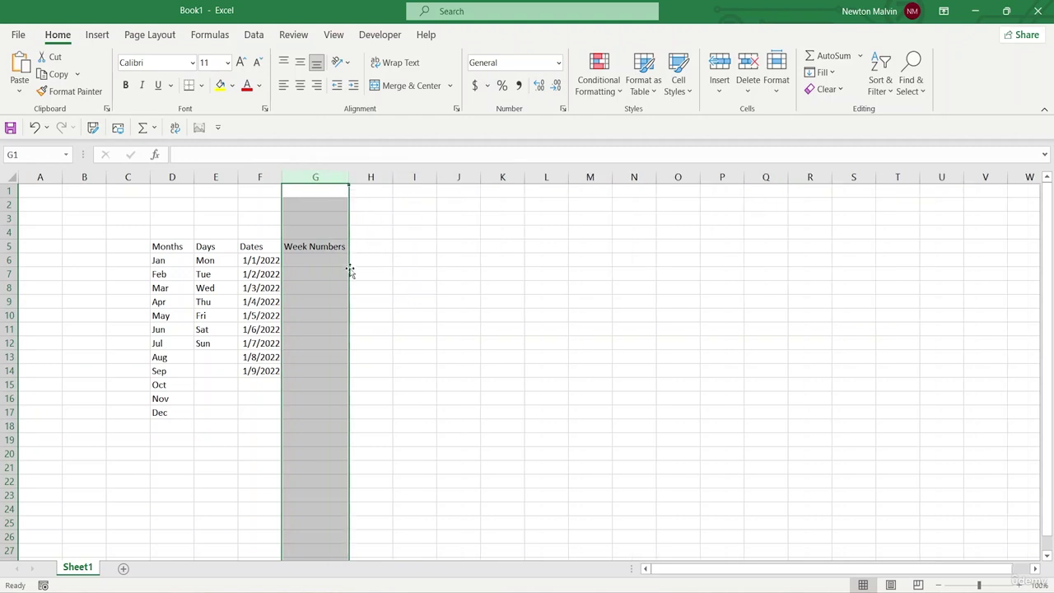
pyautogui.click(466, 259)
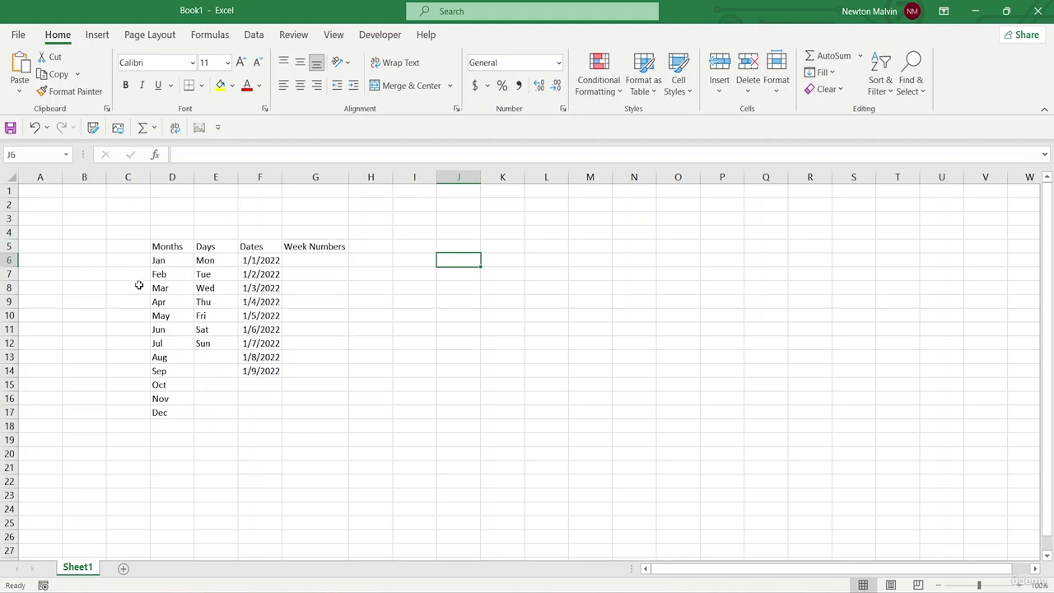
# - Select the Months and Days lists in D5:E17 and autofit the width of column E to its contents
pyautogui.click(153, 245)
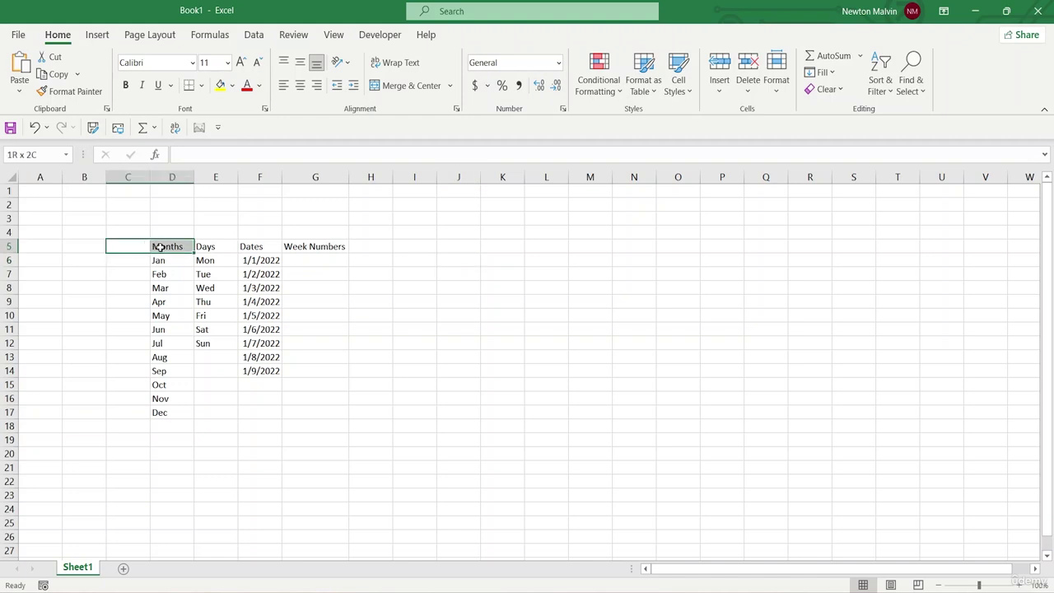
pyautogui.moveTo(170, 253); pyautogui.dragTo(222, 413)
pyautogui.click(120, 245)
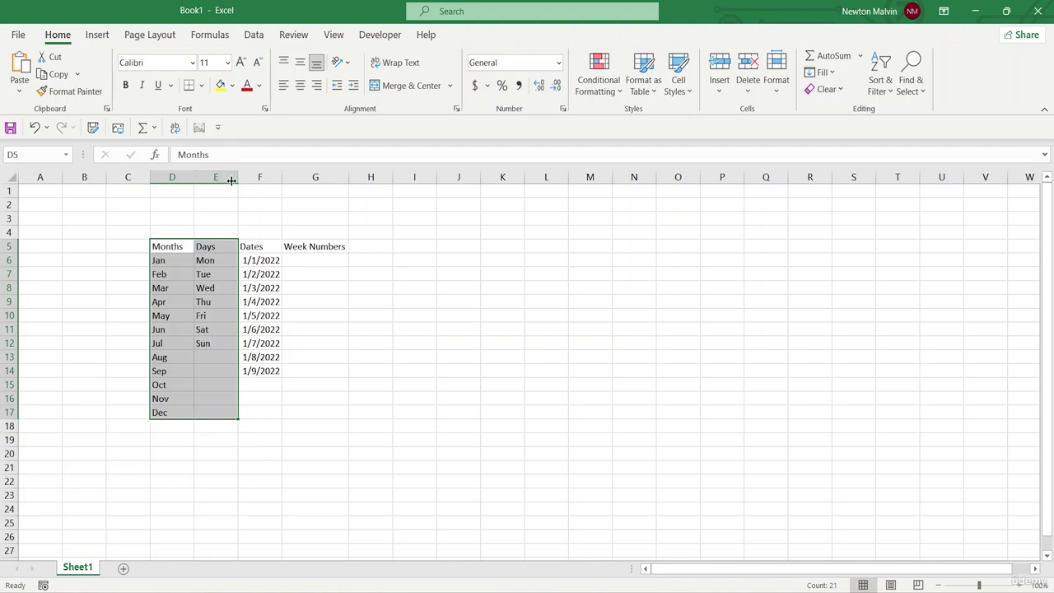
pyautogui.doubleClick(232, 177)
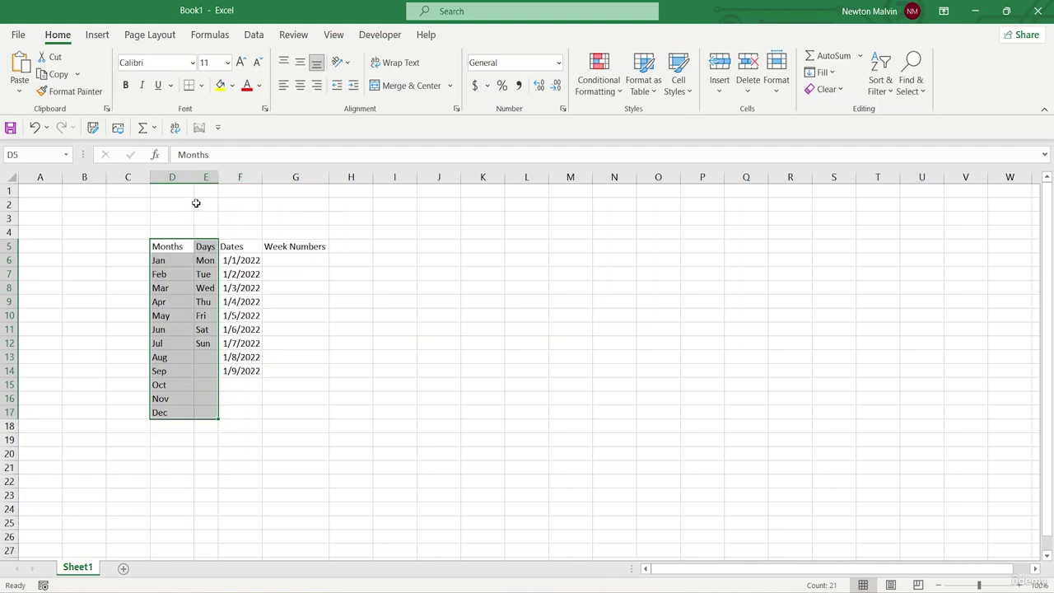
pyautogui.click(454, 341)
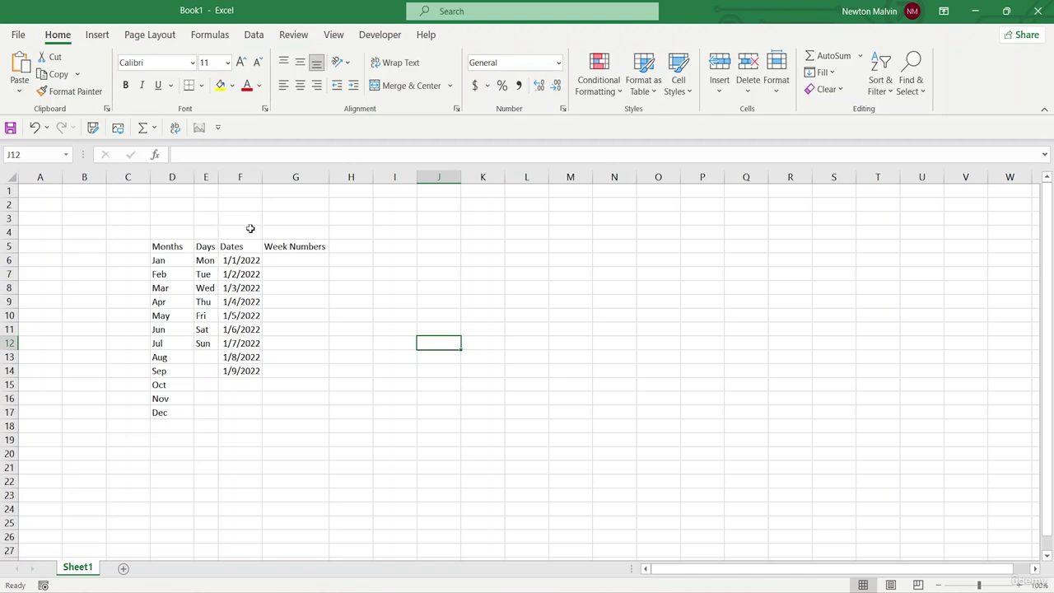
# - Enter the week numbers 1, 2 and 3 in cells G6, G7 and G8
pyautogui.click(283, 259)
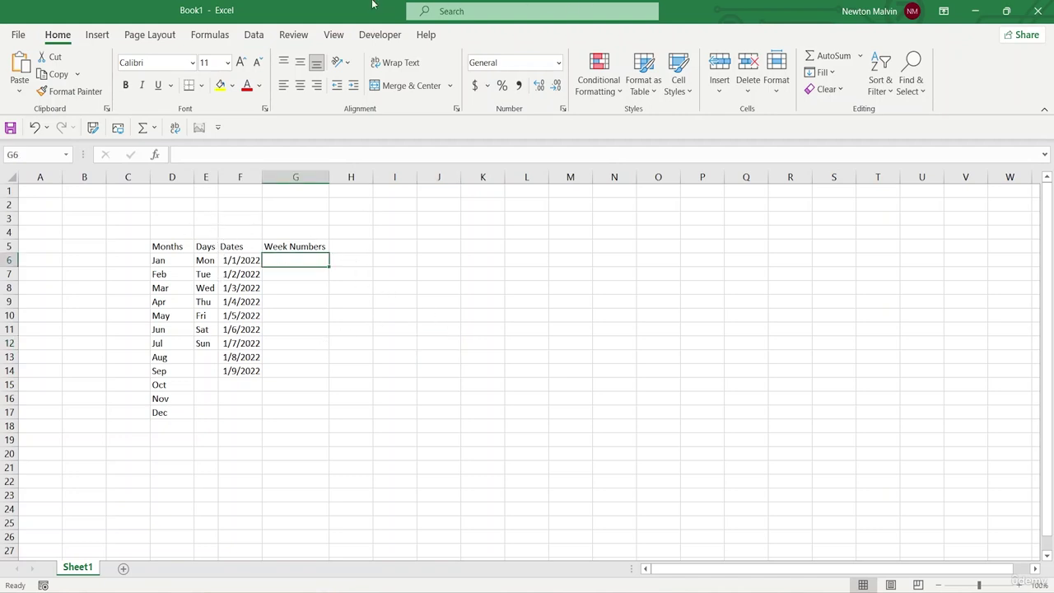
pyautogui.write('1')
pyautogui.press('Return')
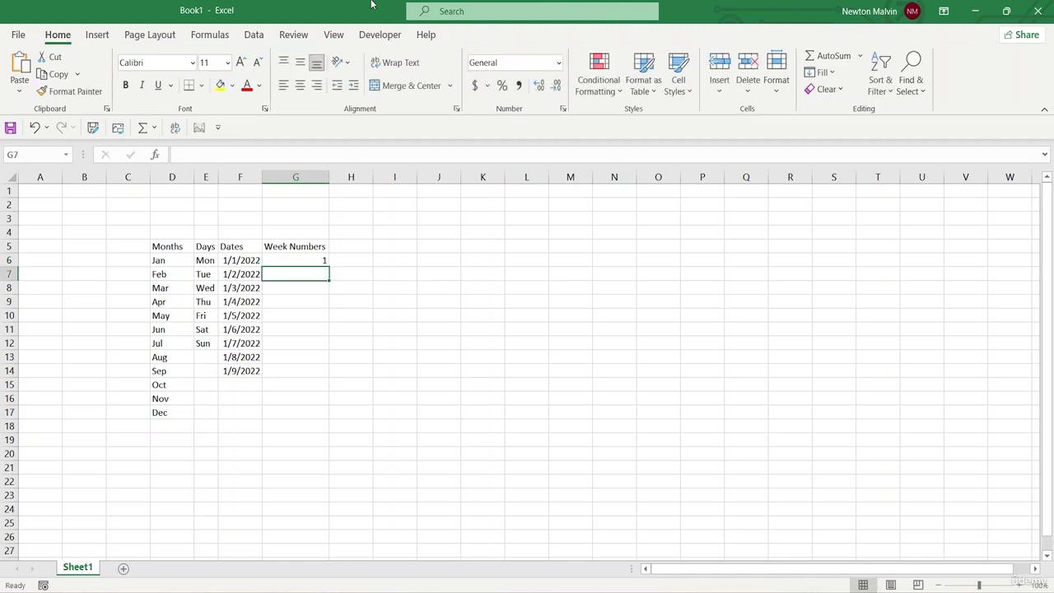
pyautogui.write('2')
pyautogui.press('Return')
pyautogui.write('3')
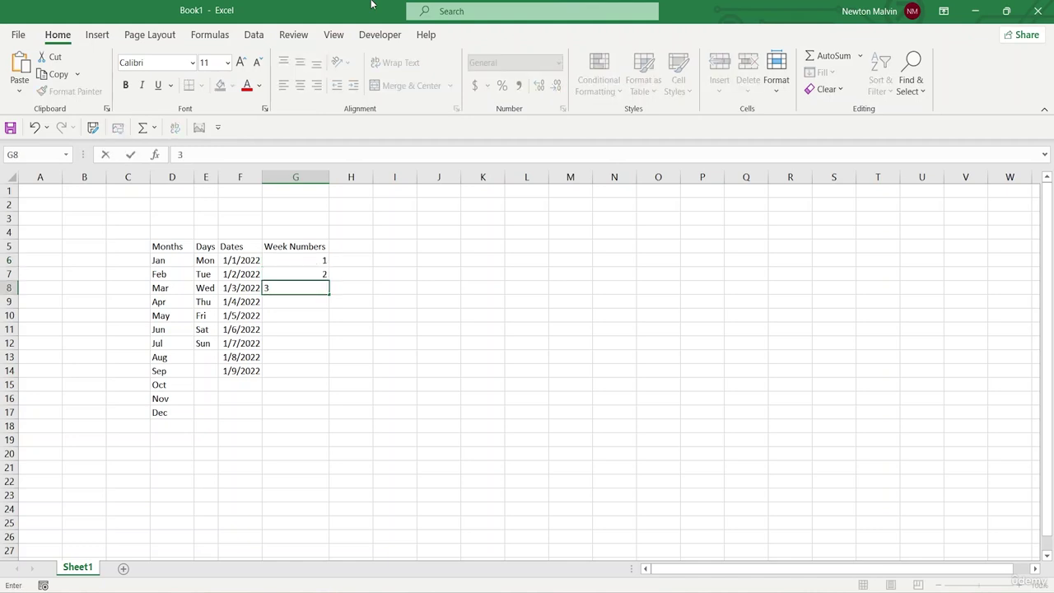
pyautogui.press('Return')
# - Autofill the week number series from G6:G8 down to 12 in cell G17
pyautogui.press('Up')
pyautogui.press('Up')
pyautogui.press('Up')
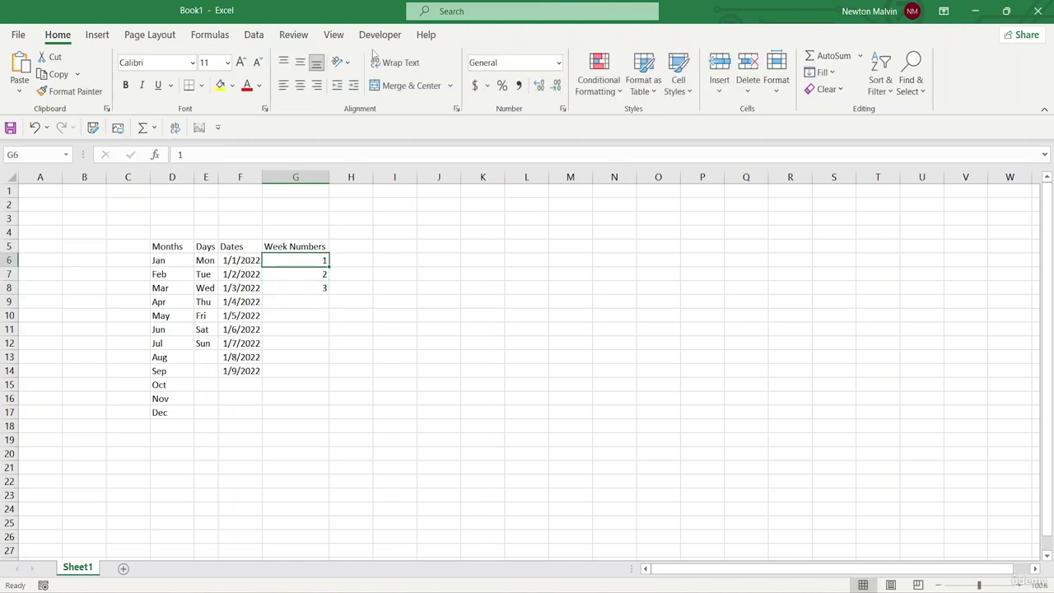
pyautogui.moveTo(305, 259); pyautogui.dragTo(328, 418)
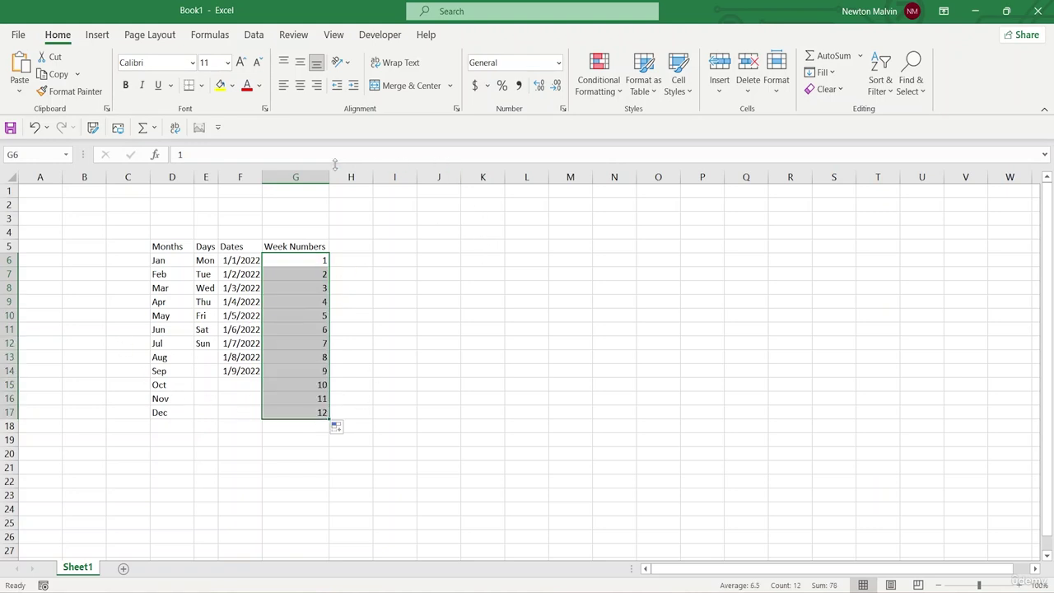
pyautogui.click(327, 261)
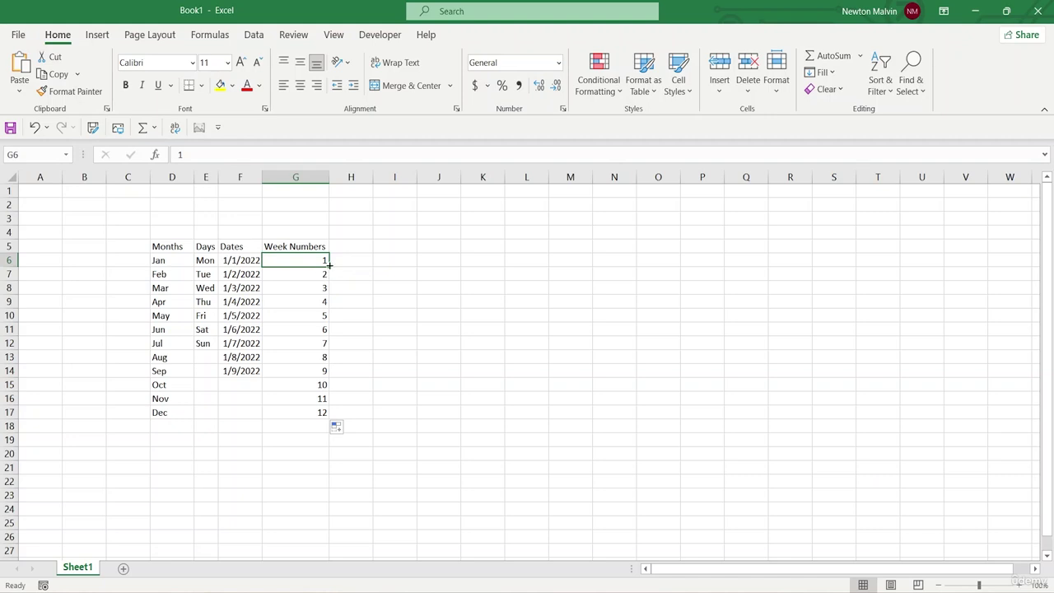
pyautogui.moveTo(328, 264); pyautogui.dragTo(332, 281)
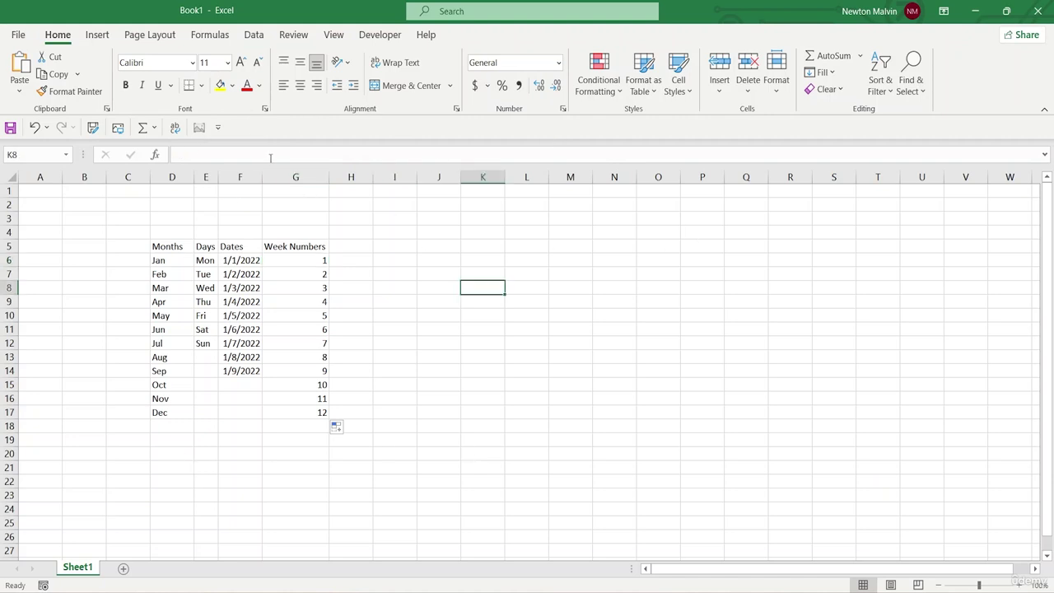
pyautogui.click(163, 261)
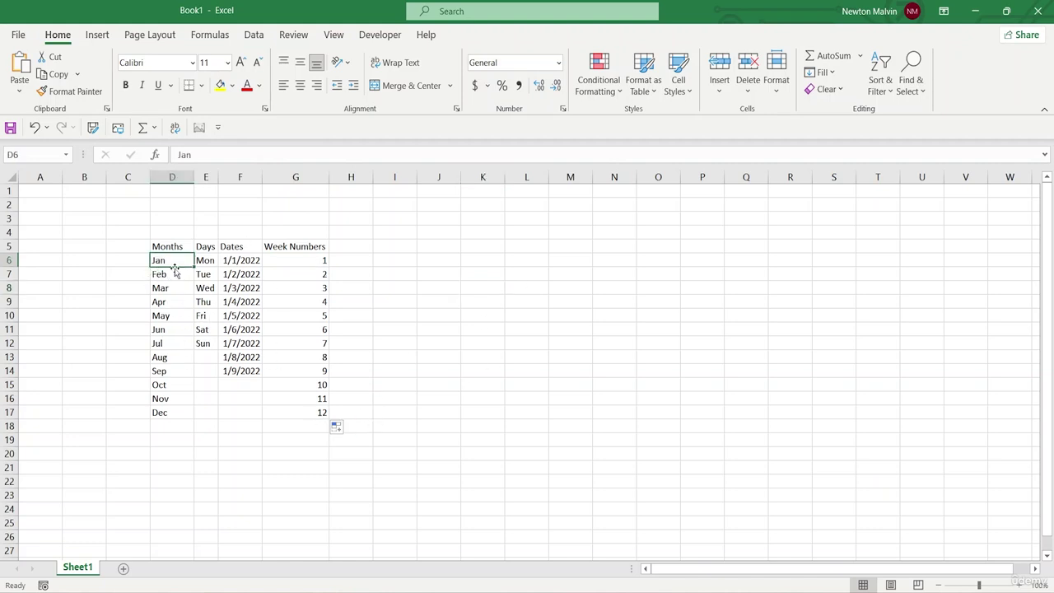
# - Change the abbreviated months in cells D6 and D7 to the full names January and February
pyautogui.doubleClick(177, 263)
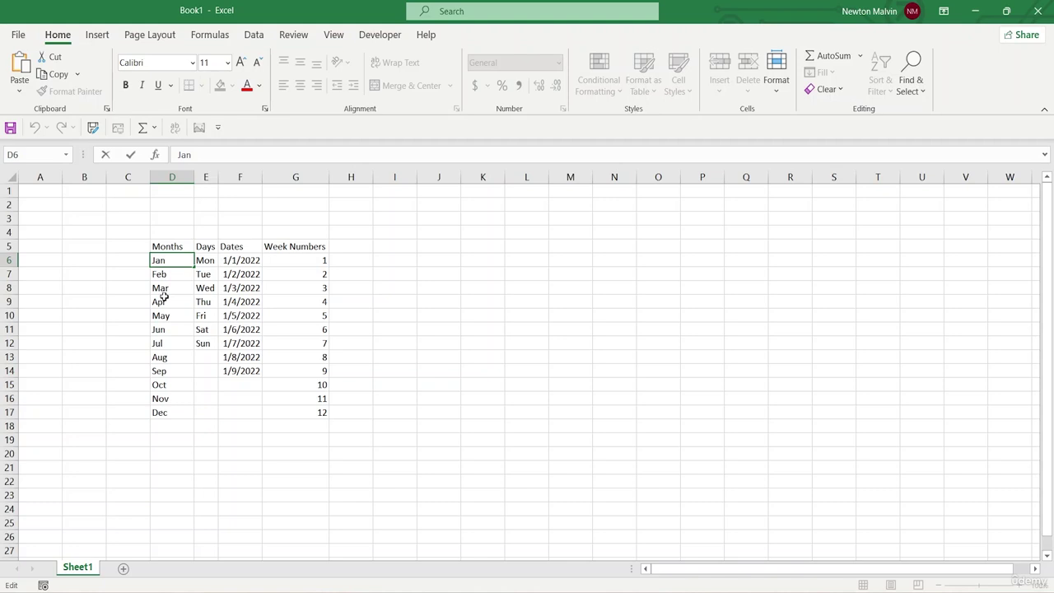
pyautogui.write('uary')
pyautogui.click(180, 286)
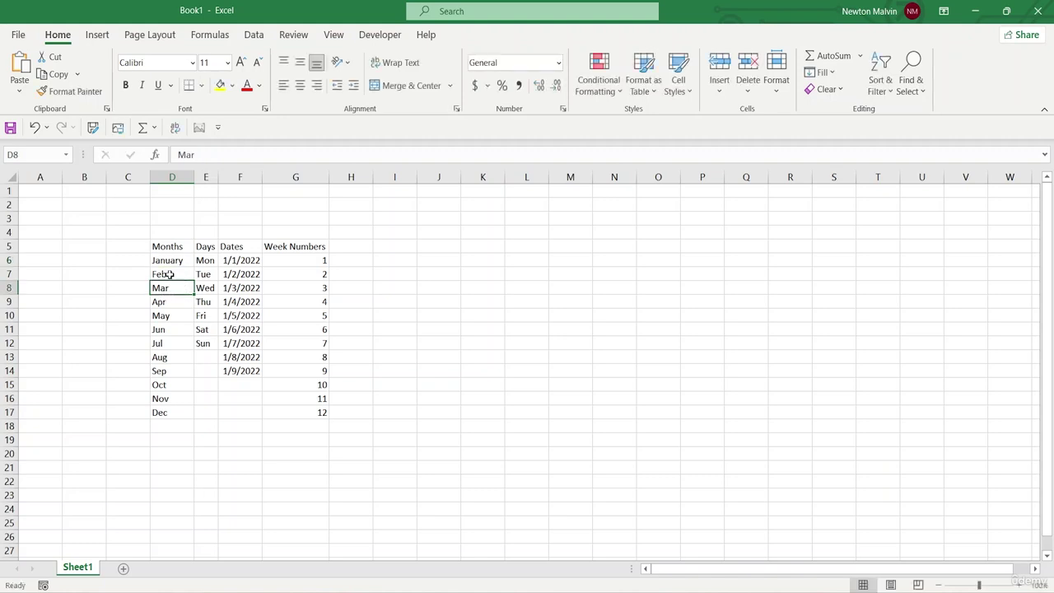
pyautogui.click(168, 275)
pyautogui.doubleClick(168, 274)
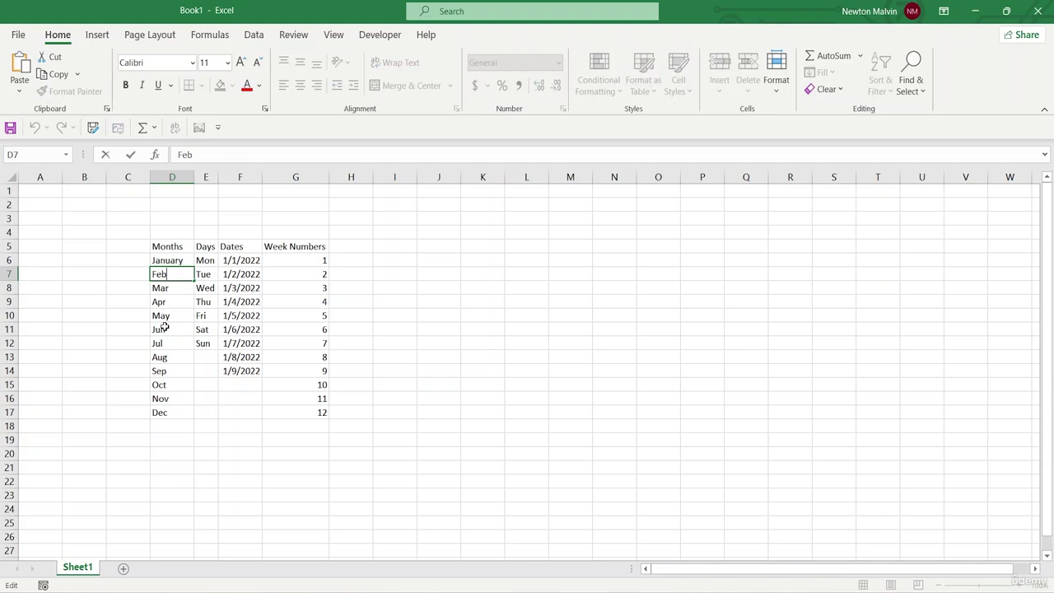
pyautogui.write('ruary')
pyautogui.click(169, 288)
# - Autofill the full month names from January in D6 down to D17 and autofit the width of column D
pyautogui.click(187, 252)
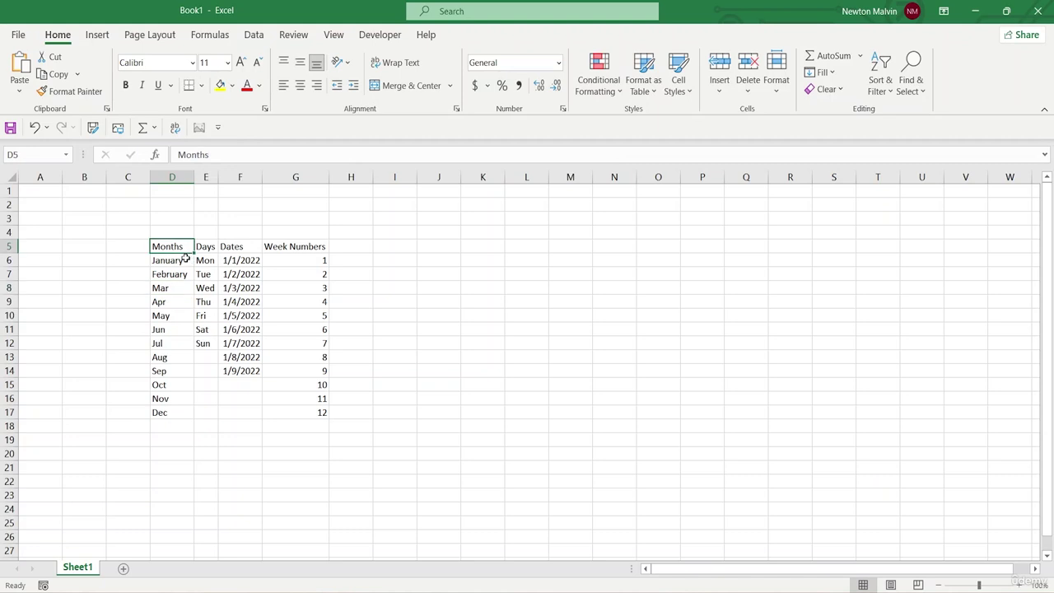
pyautogui.click(186, 260)
pyautogui.moveTo(192, 266); pyautogui.dragTo(186, 416)
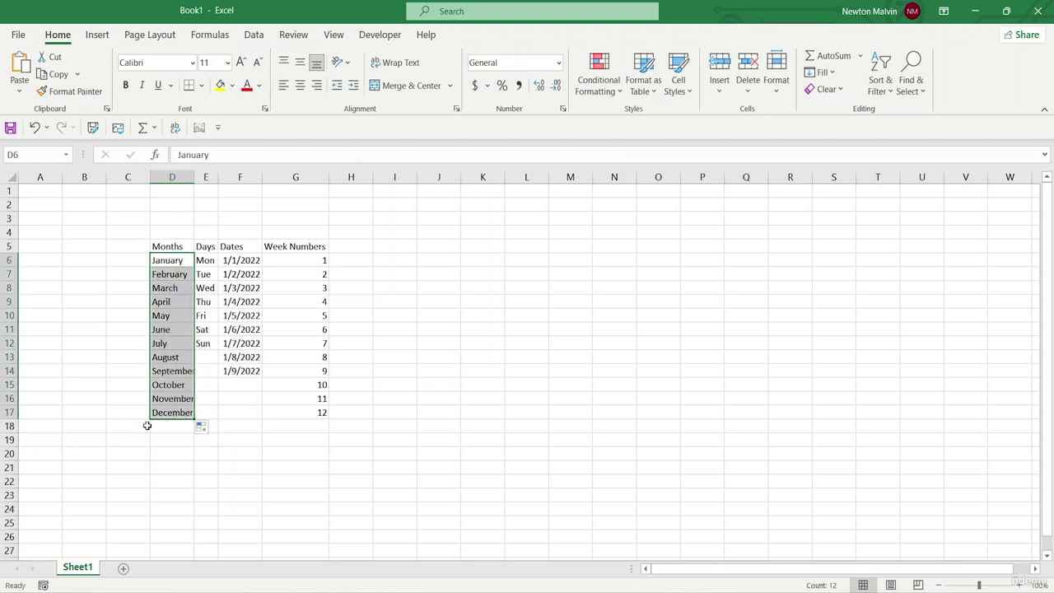
pyautogui.click(231, 418)
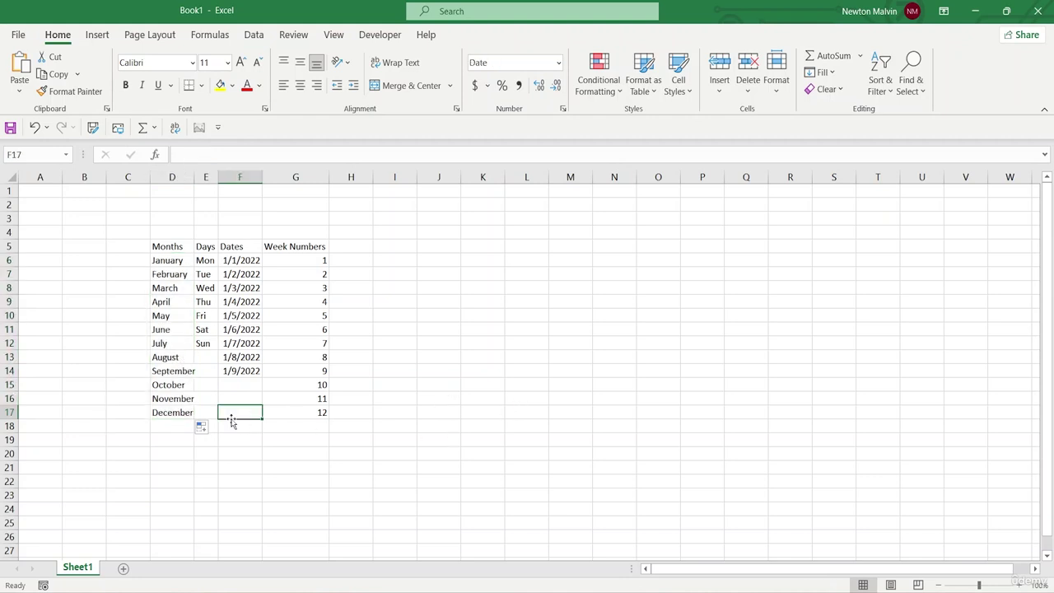
pyautogui.click(170, 252)
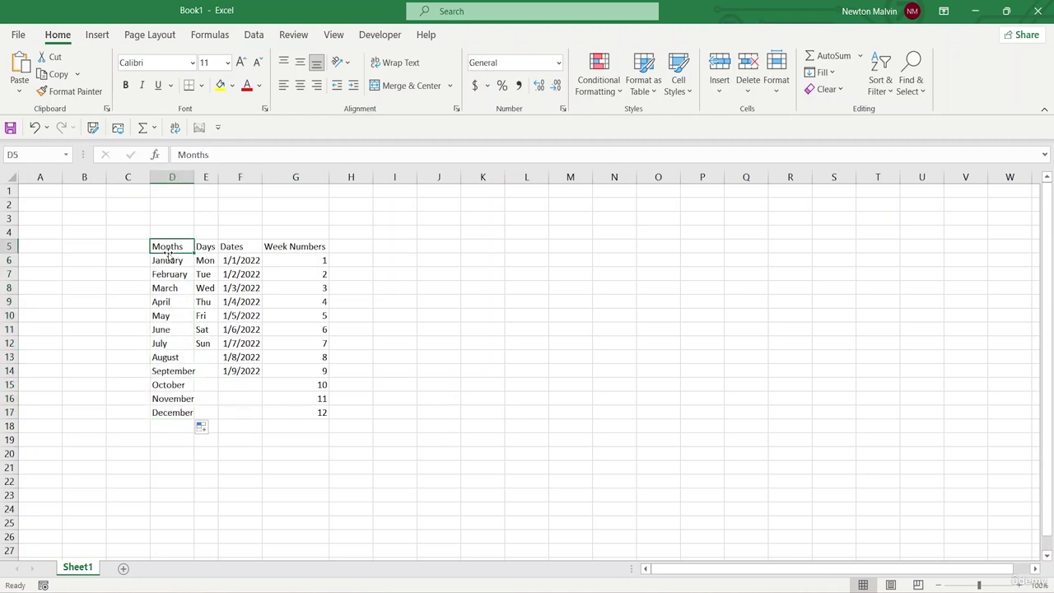
pyautogui.doubleClick(189, 177)
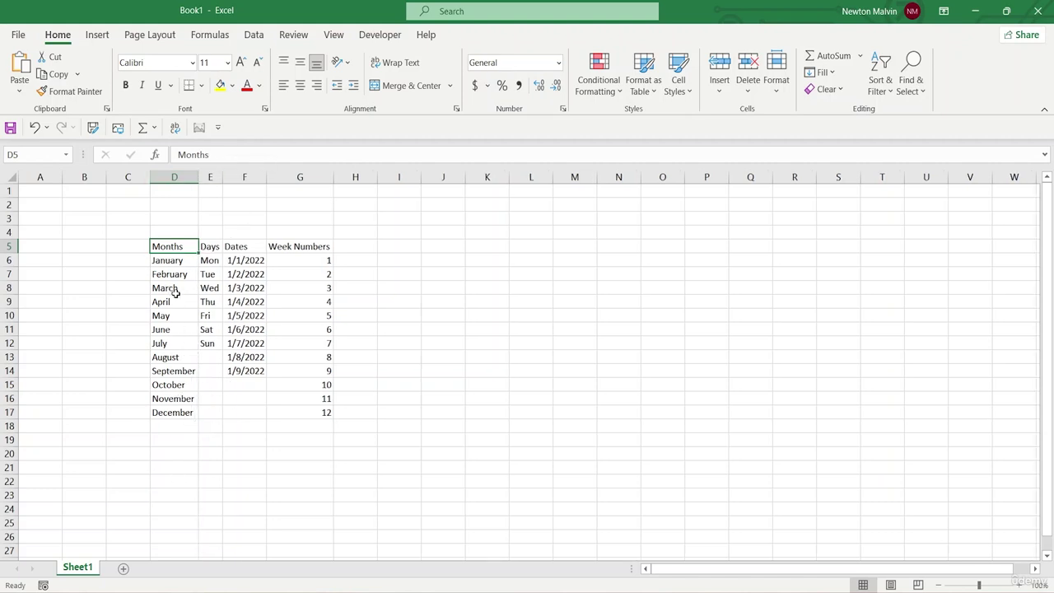
# - Change the abbreviated weekday in cell E6 to Monday
pyautogui.click(219, 264)
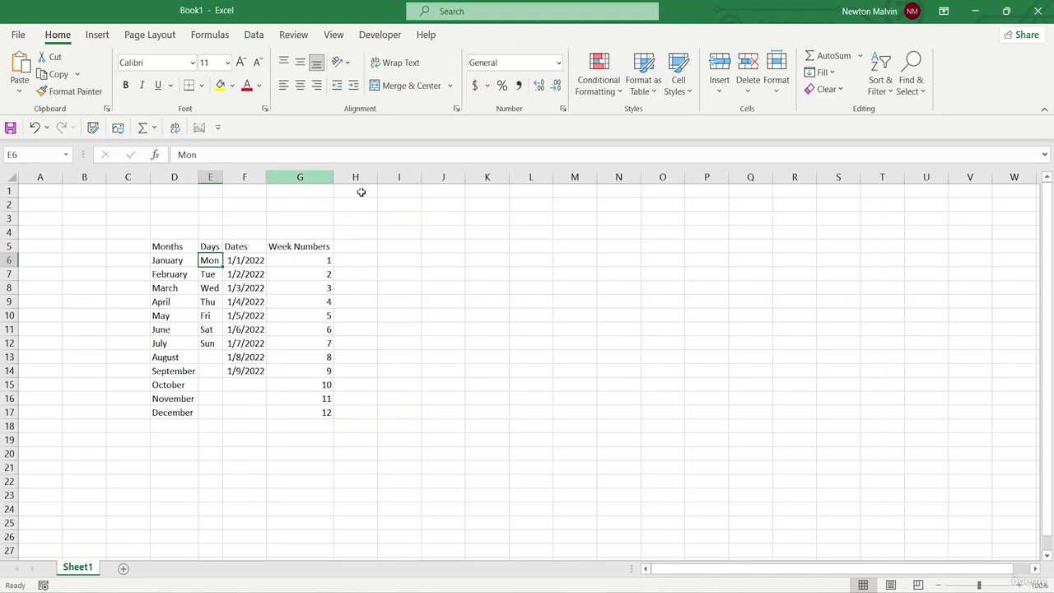
pyautogui.doubleClick(216, 261)
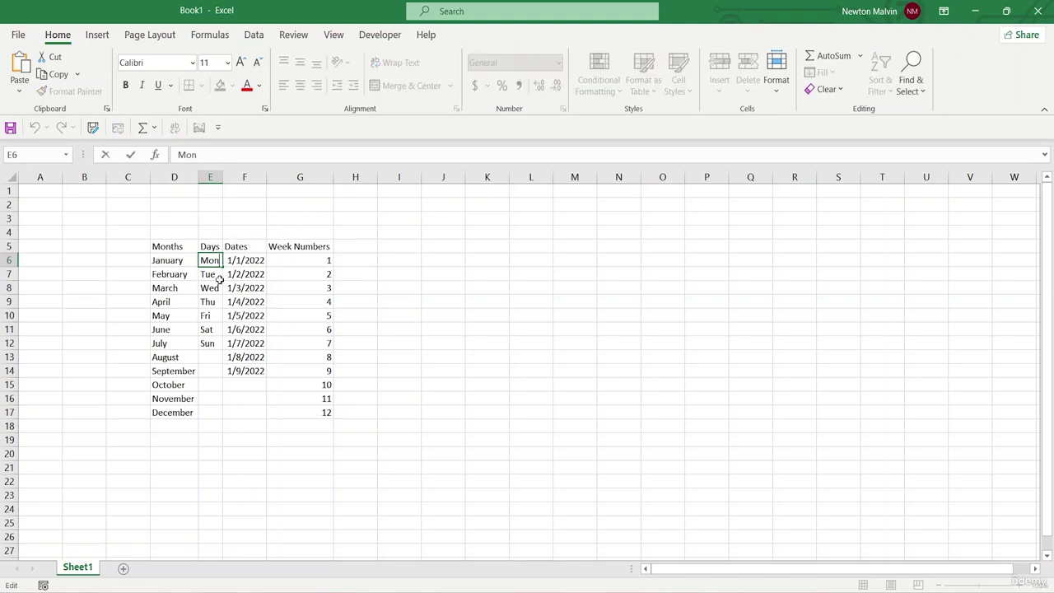
pyautogui.write('day')
pyautogui.click(401, 249)
# - Clear the text in cell E6 and re-enter it as Monday
pyautogui.click(213, 261)
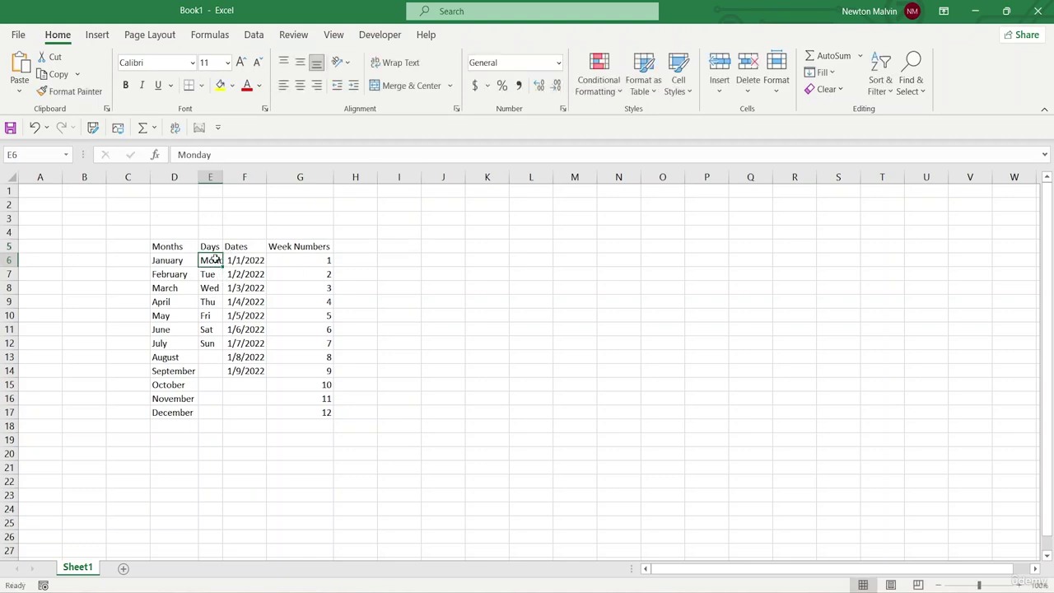
pyautogui.click(221, 157)
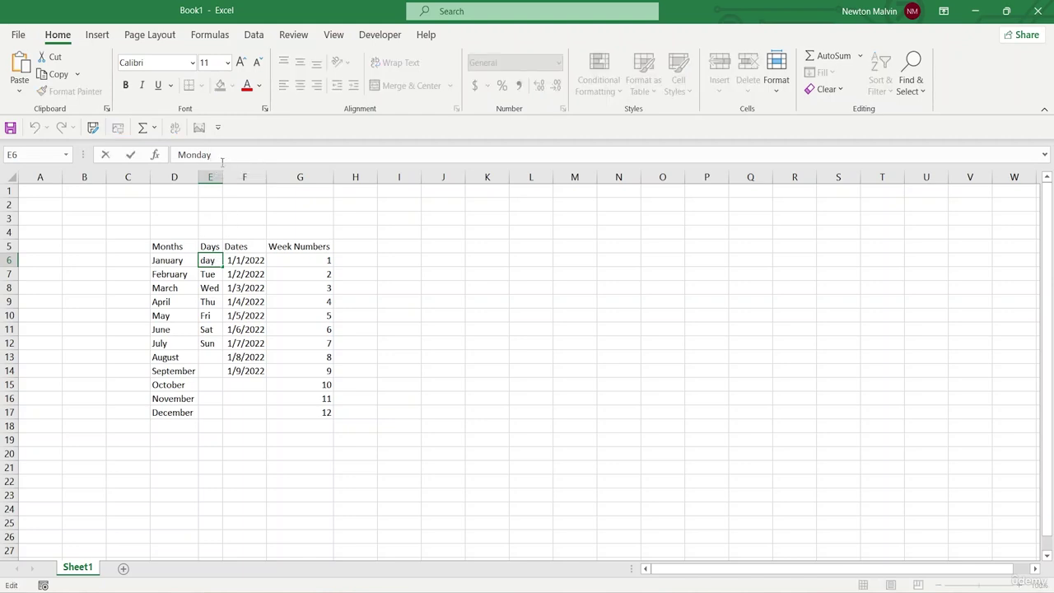
pyautogui.press('BackSpace')
pyautogui.press('BackSpace')
pyautogui.press('BackSpace')
pyautogui.press('BackSpace')
pyautogui.press('BackSpace')
pyautogui.press('BackSpace')
pyautogui.write('N')
pyautogui.write('i=on')
pyautogui.press('BackSpace')
pyautogui.press('BackSpace')
pyautogui.press('BackSpace')
pyautogui.press('BackSpace')
pyautogui.press('BackSpace')
pyautogui.write('Mond')
pyautogui.click(131, 154)
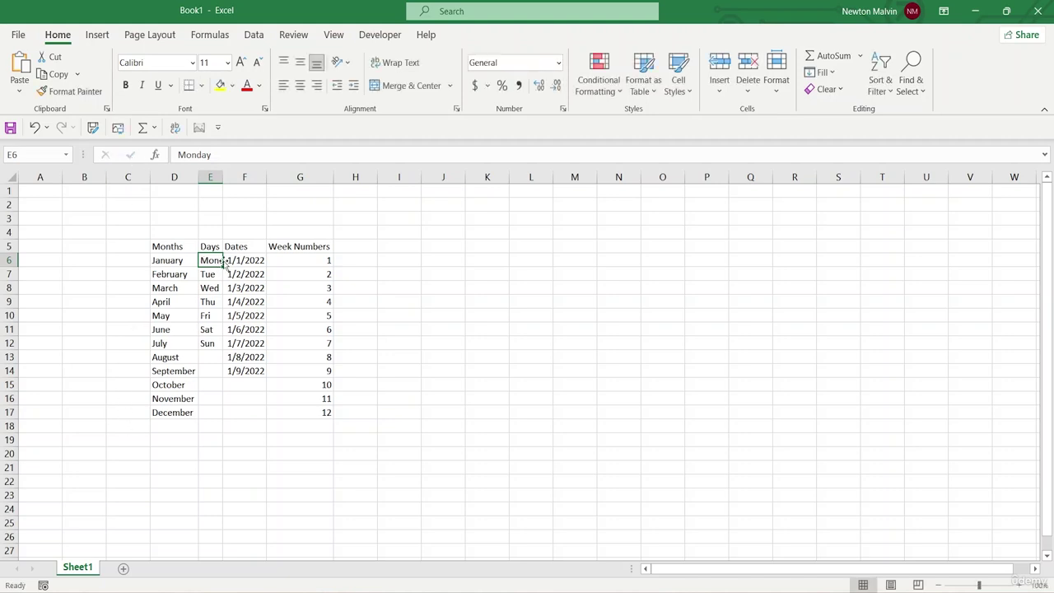
# - Autofill the full weekday names from Monday in E6 down to E12 and autofit the width of column E
pyautogui.doubleClick(218, 177)
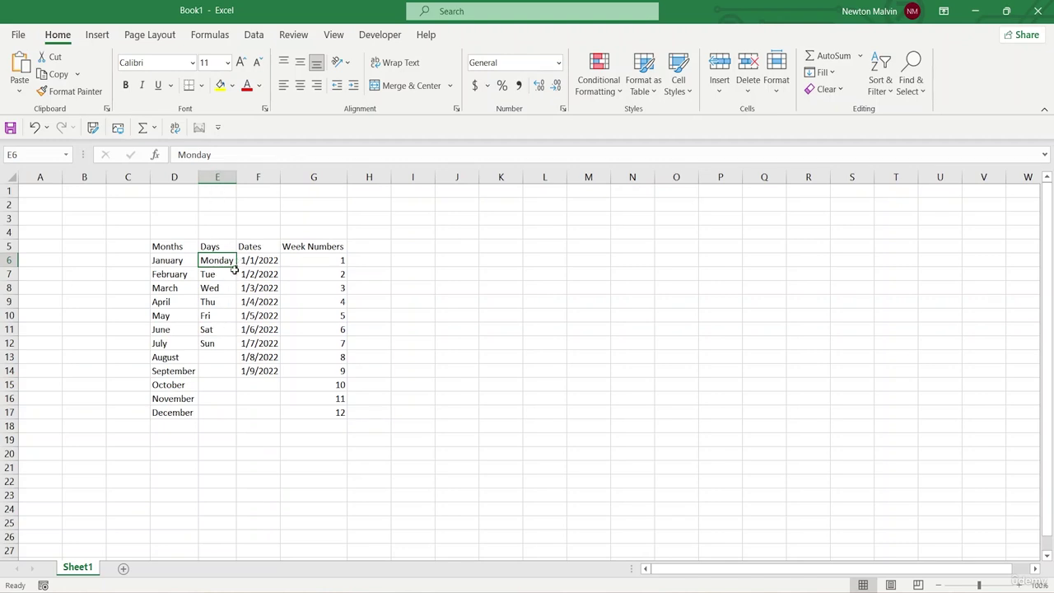
pyautogui.moveTo(237, 267); pyautogui.dragTo(236, 349)
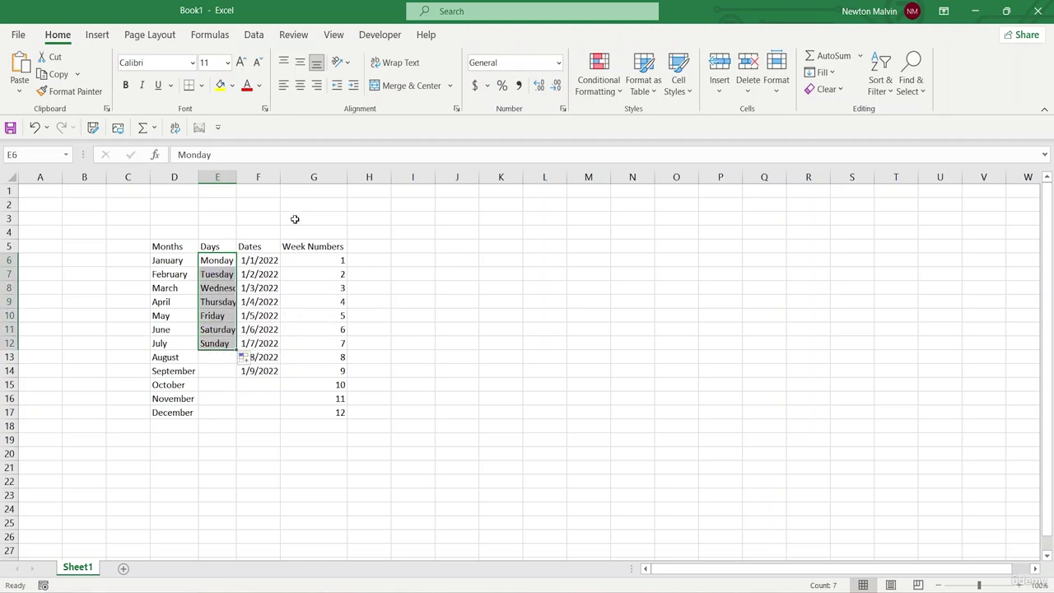
pyautogui.doubleClick(236, 176)
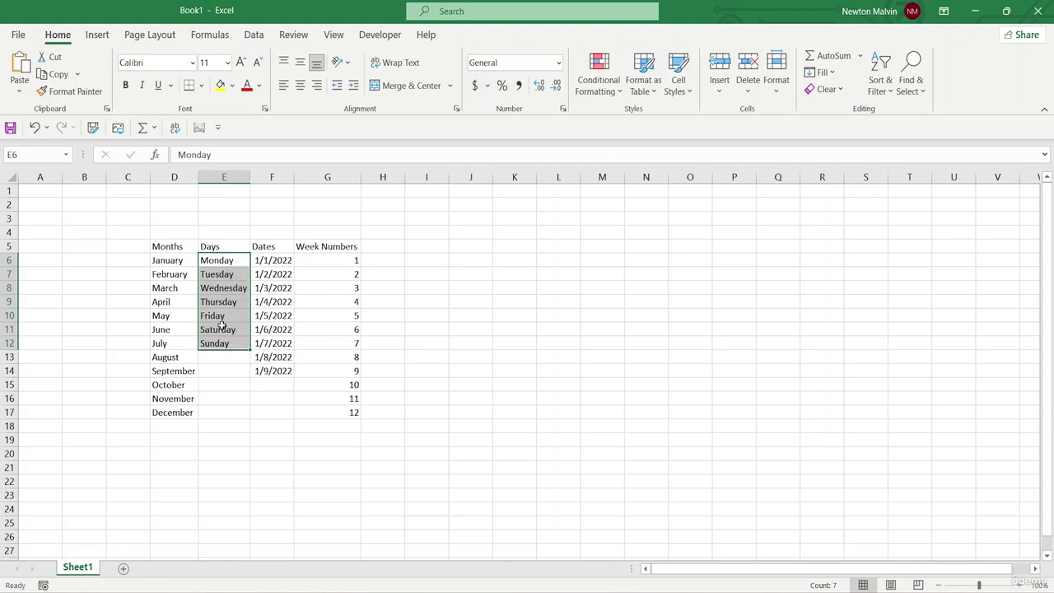
pyautogui.click(485, 272)
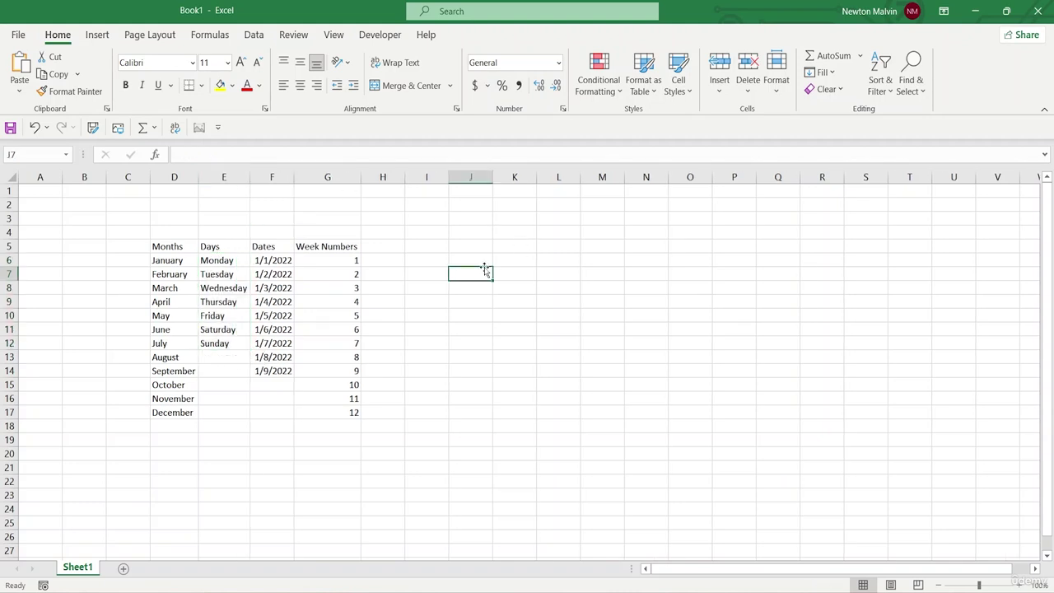
pyautogui.click(431, 274)
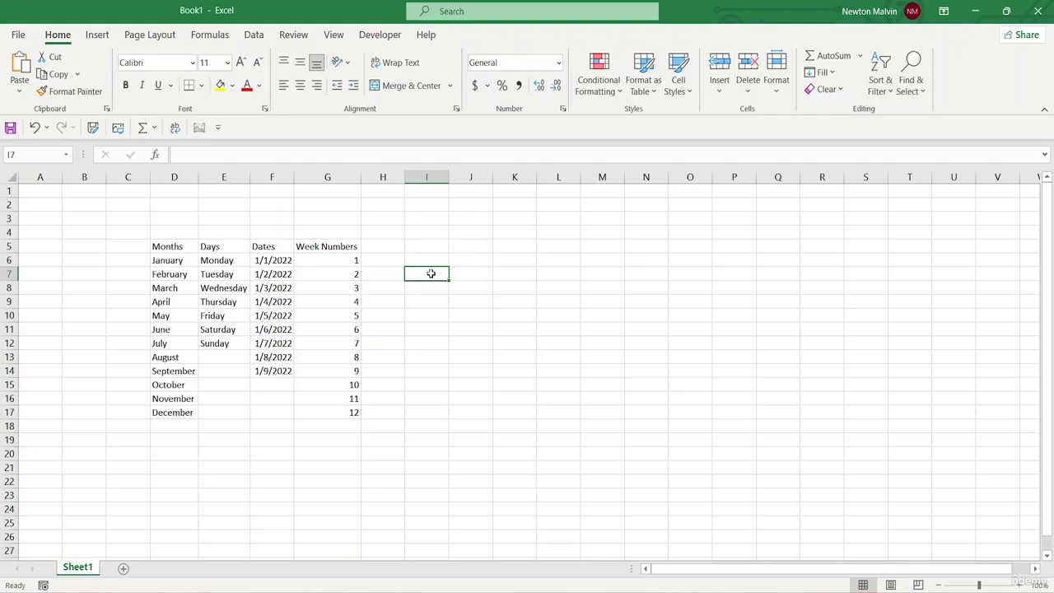
pyautogui.click(866, 247)
pyautogui.click(729, 273)
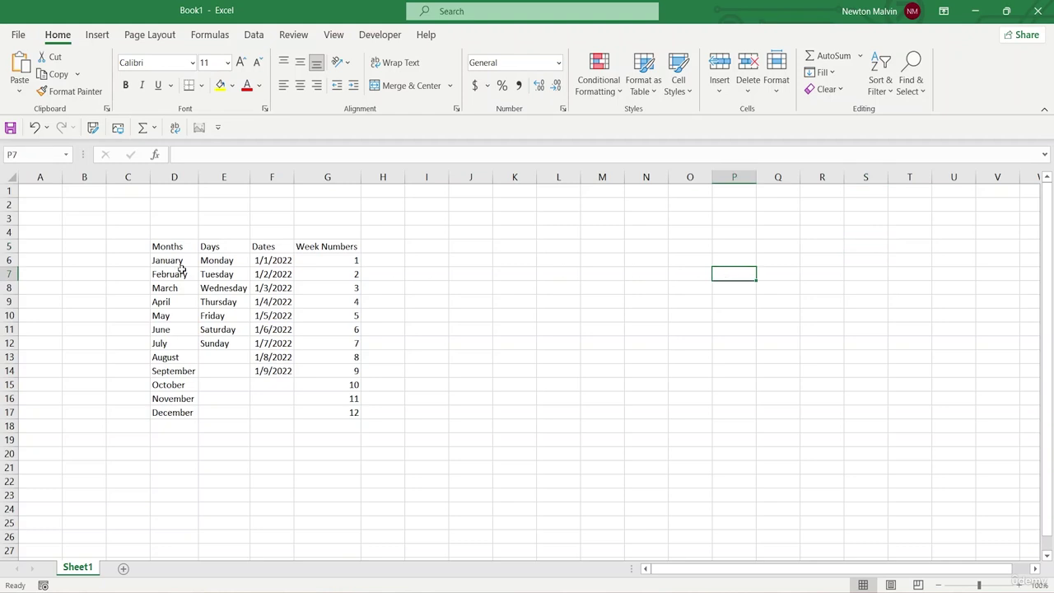
# - Copy the Months list in D5:D17 and paste it starting at cell R5
pyautogui.moveTo(155, 246); pyautogui.dragTo(191, 413)
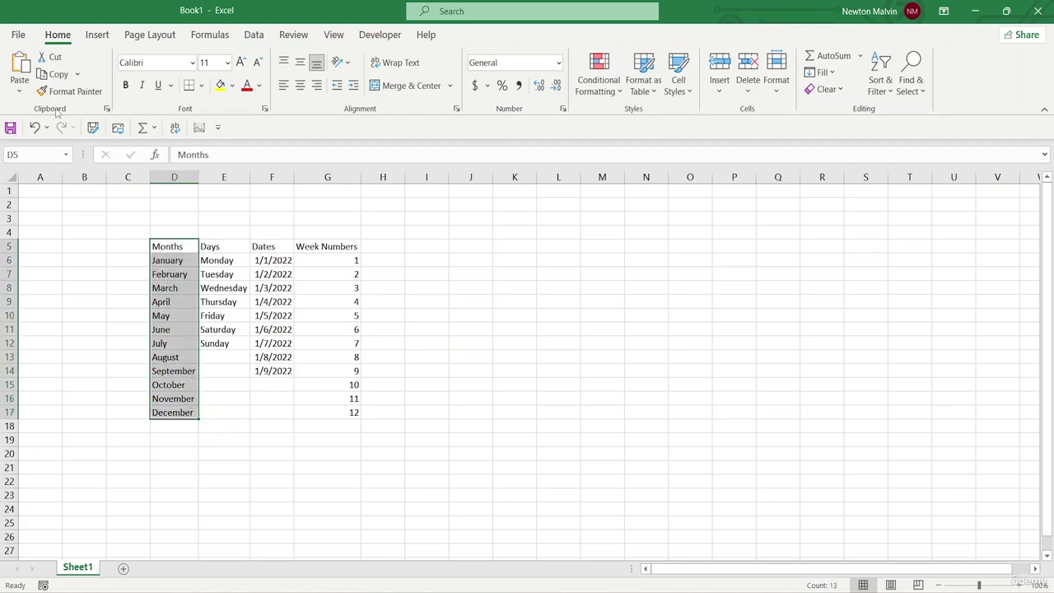
pyautogui.click(56, 74)
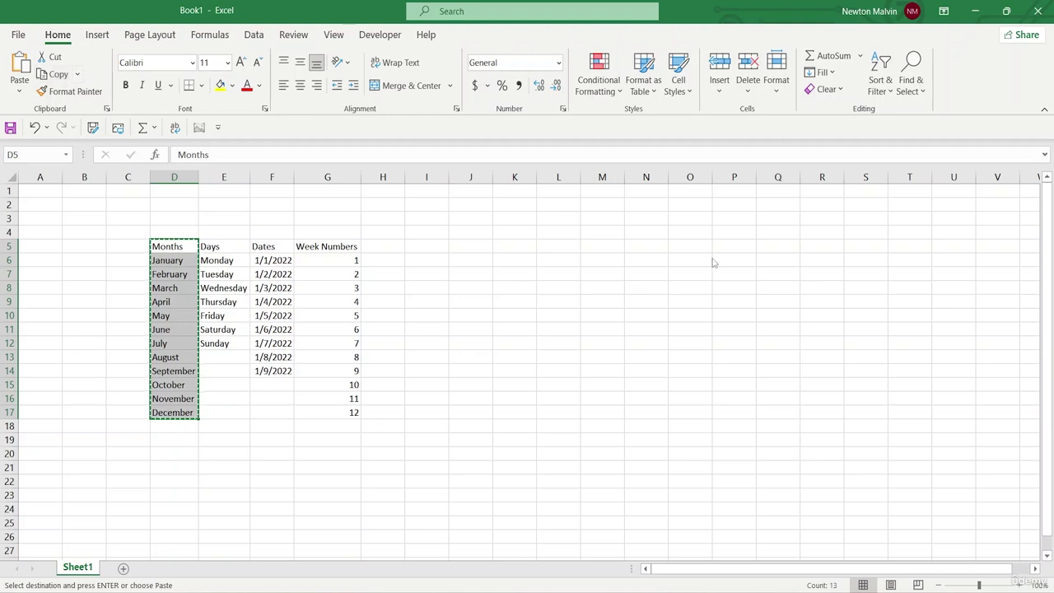
pyautogui.click(808, 261)
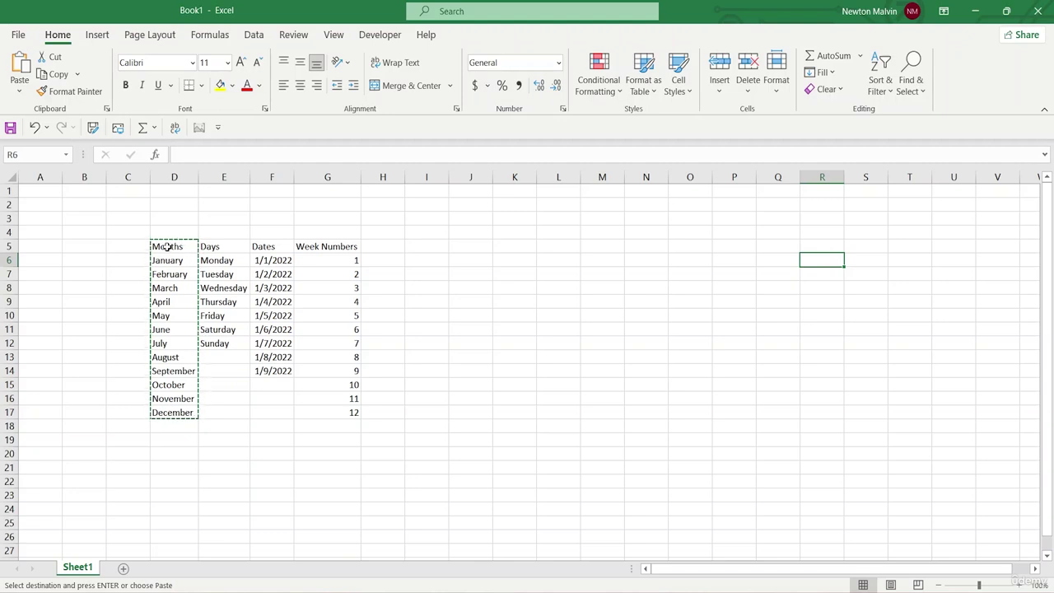
pyautogui.click(809, 247)
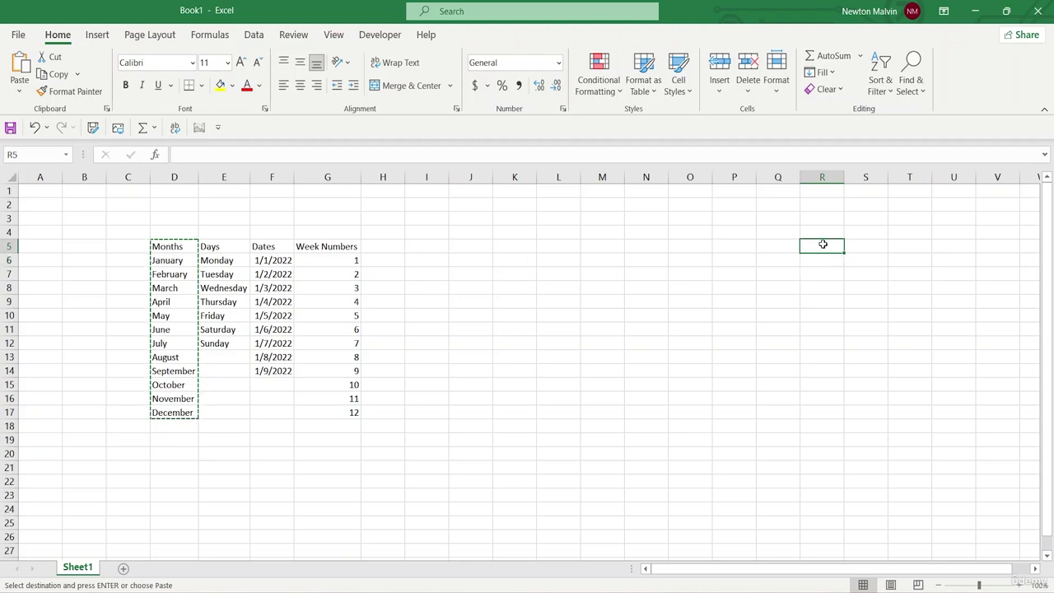
pyautogui.click(20, 66)
pyautogui.click(898, 312)
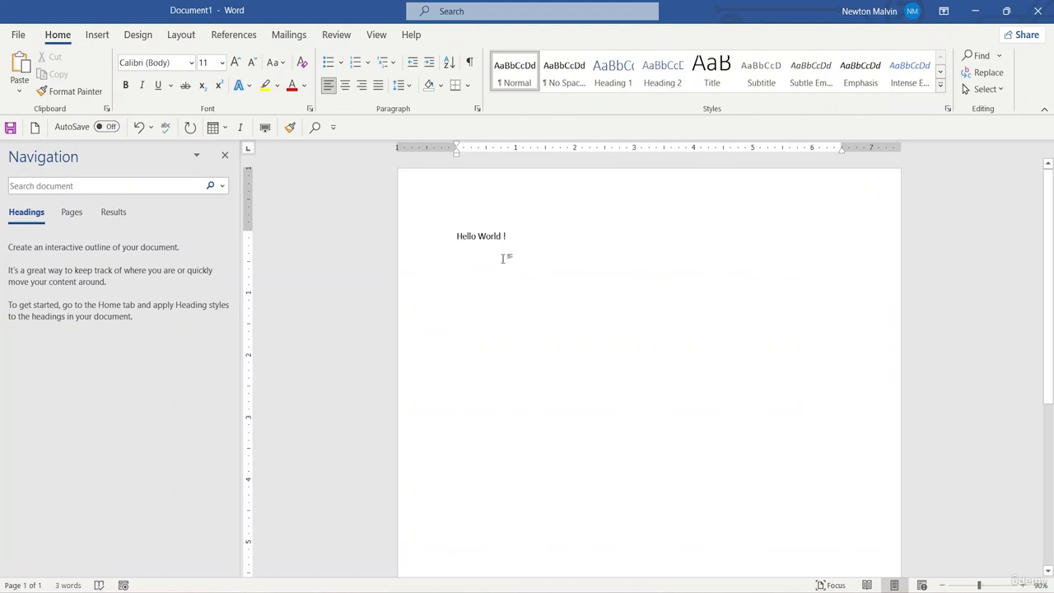
# - Copy the text "Hello World !" from the Word document and switch back to the Excel workbook
pyautogui.moveTo(505, 236); pyautogui.dragTo(456, 236)
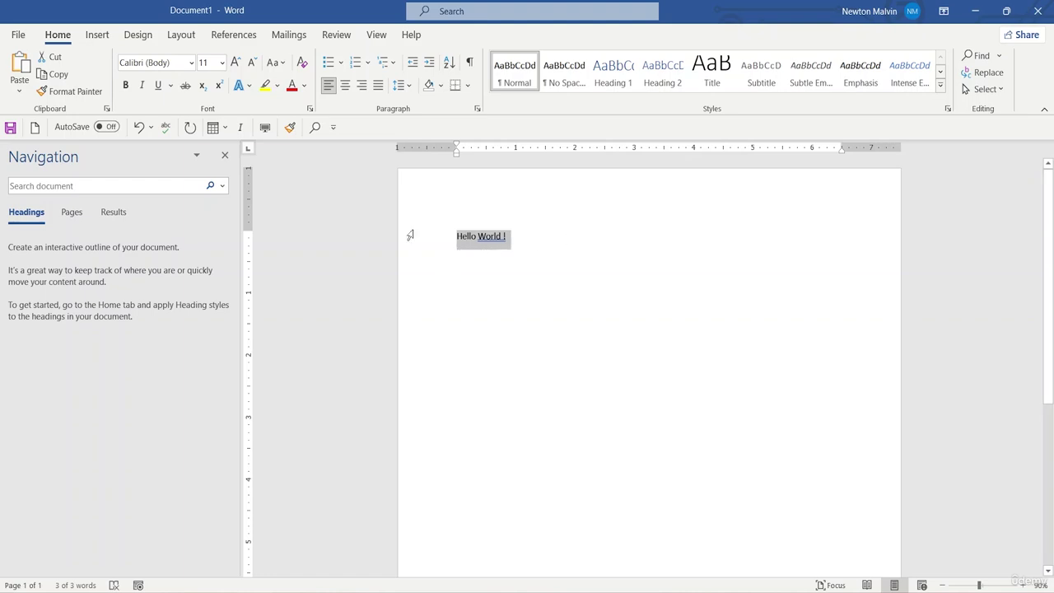
pyautogui.click(60, 74)
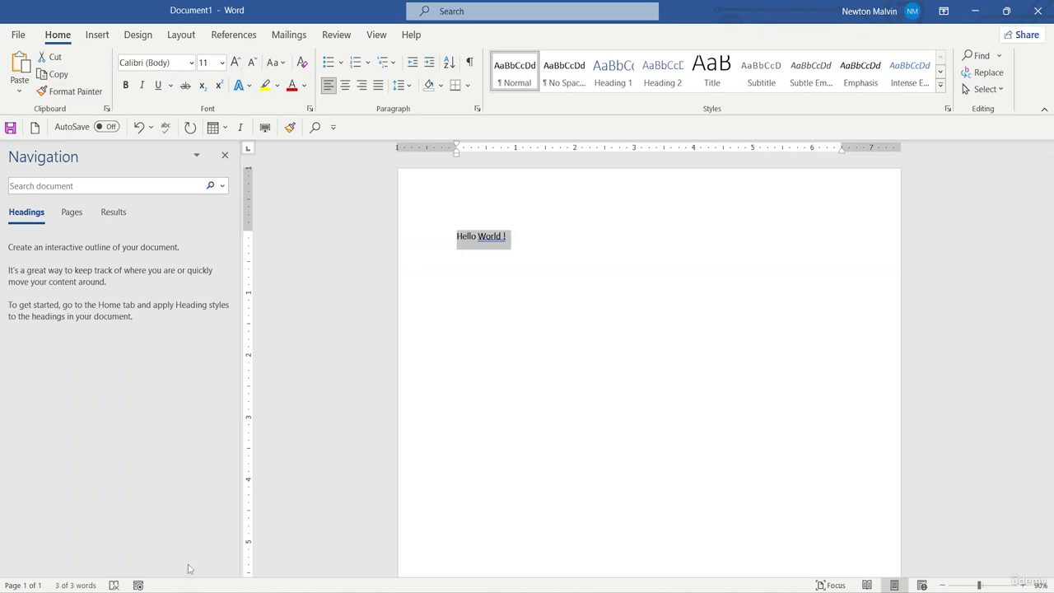
pyautogui.hotkey('alt', 'Tab')
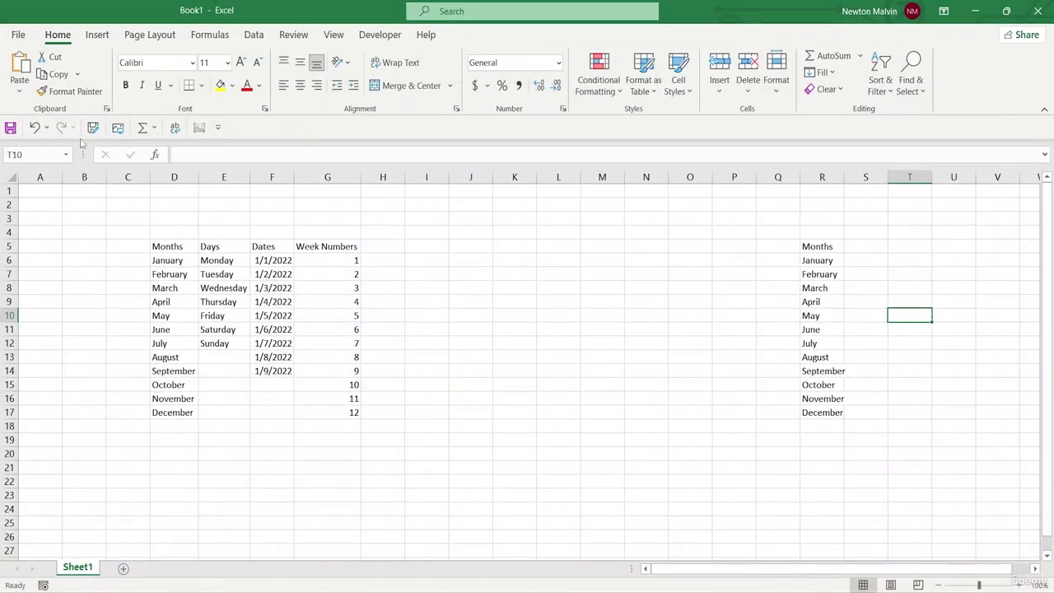
# - Paste the copied Word text into cell T5 and autofit the width of column T
pyautogui.click(916, 243)
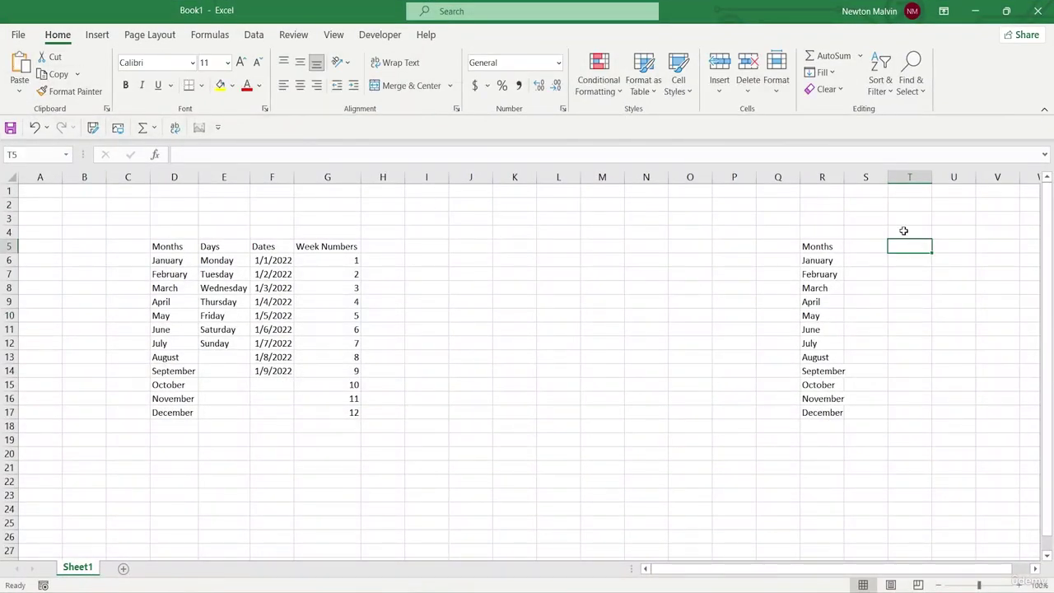
pyautogui.click(20, 83)
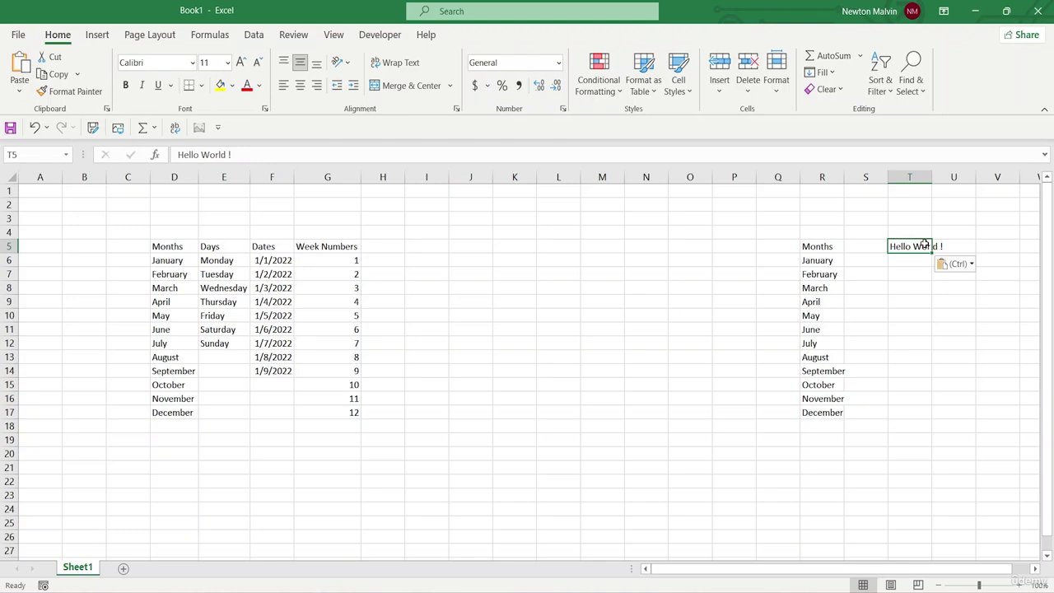
pyautogui.doubleClick(926, 178)
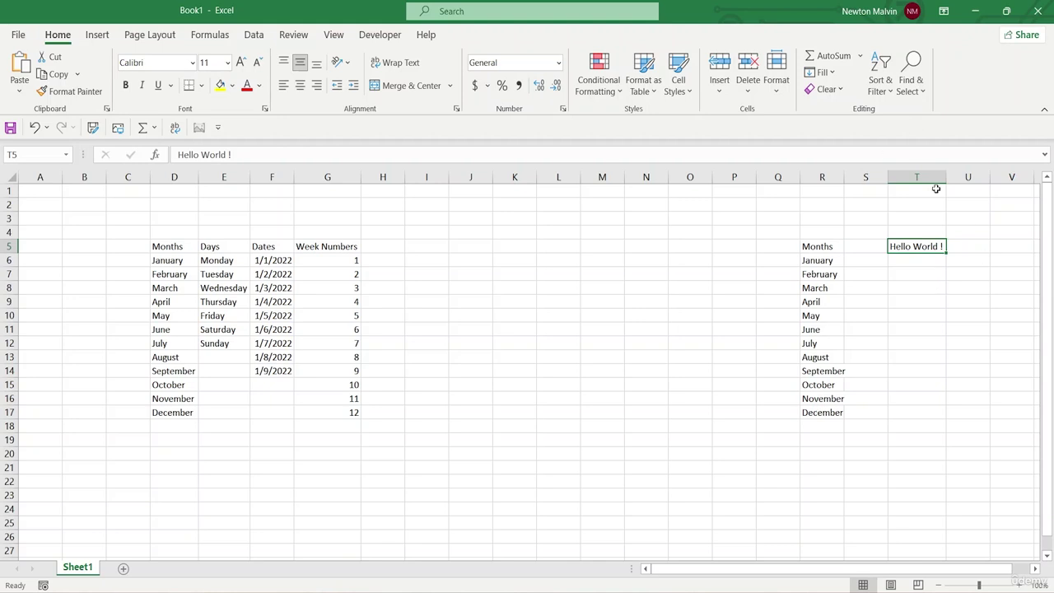
pyautogui.click(935, 272)
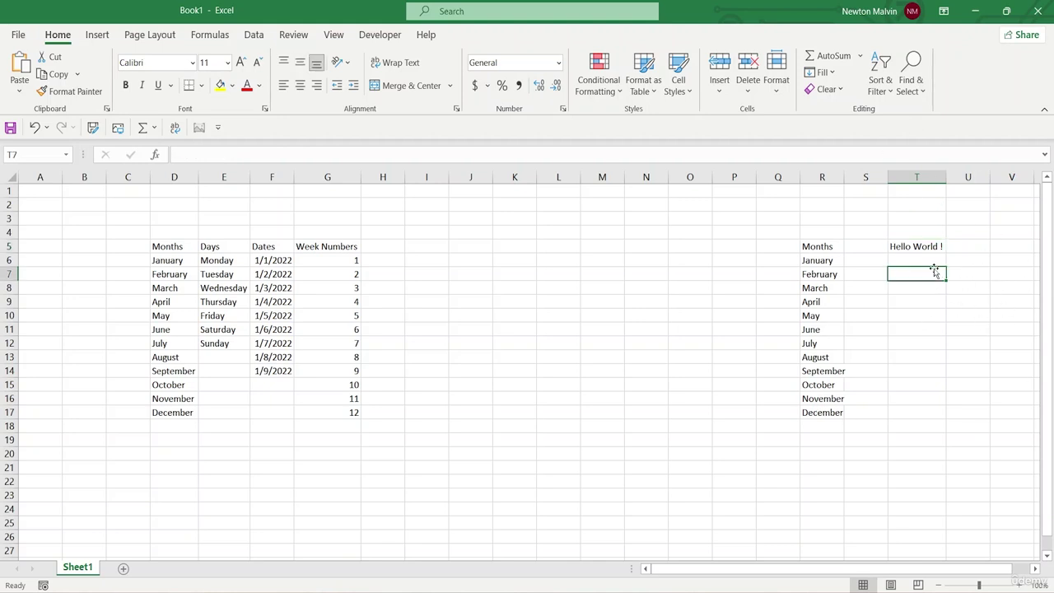